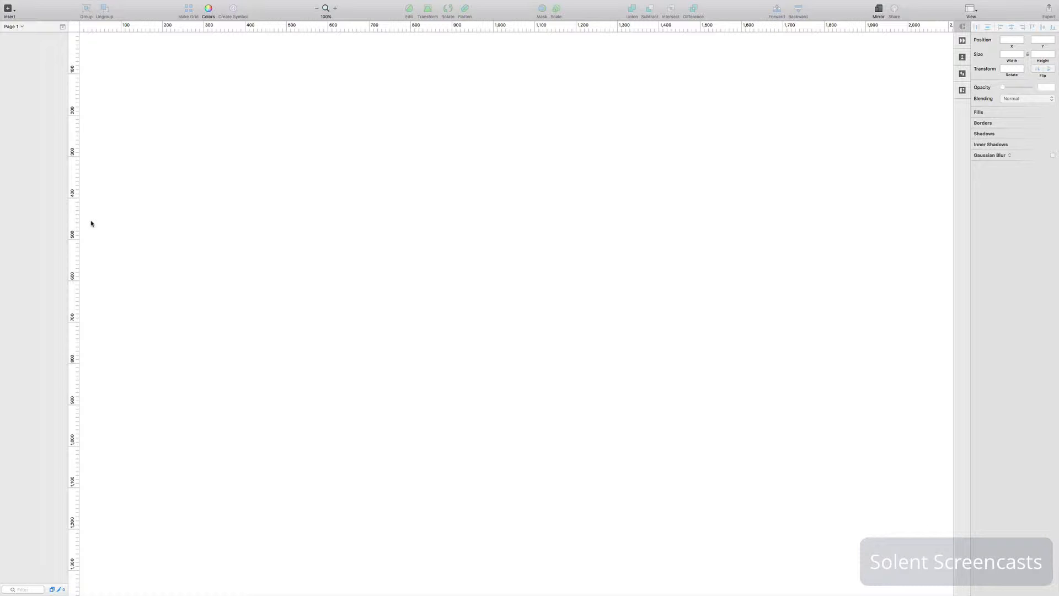
Insert a Desktop artboard, 1024 px wide and high, from the Responsive Web Design presets.
left_click(14, 11)
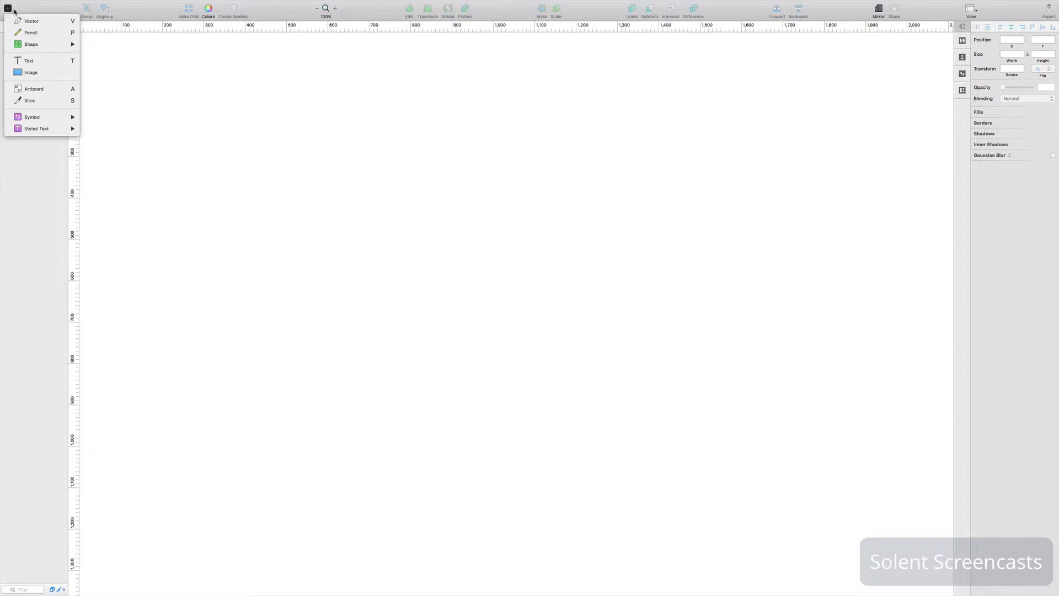
left_click(47, 92)
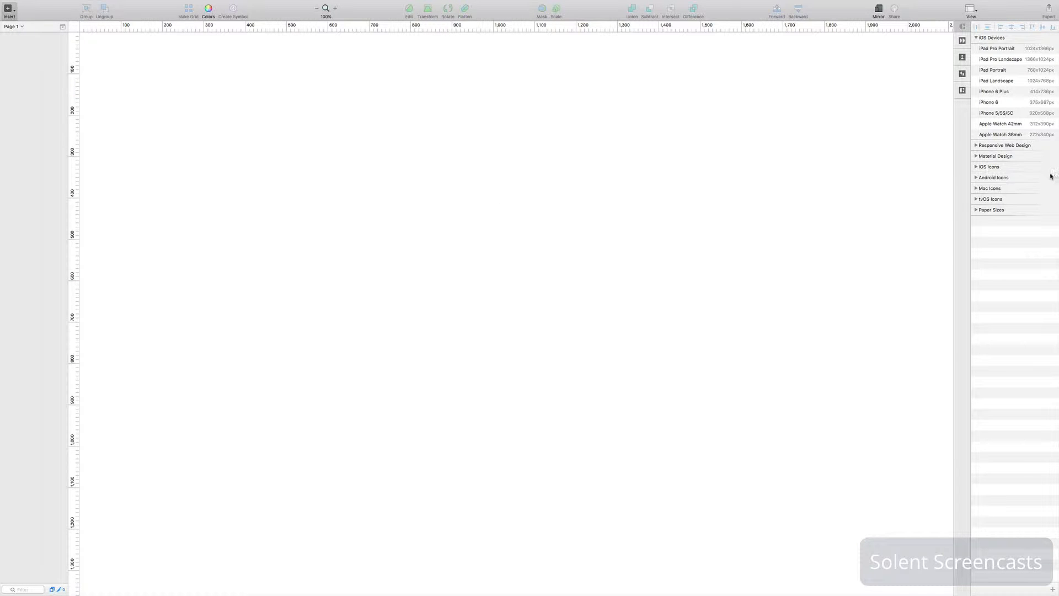
left_click(975, 147)
left_click(998, 168)
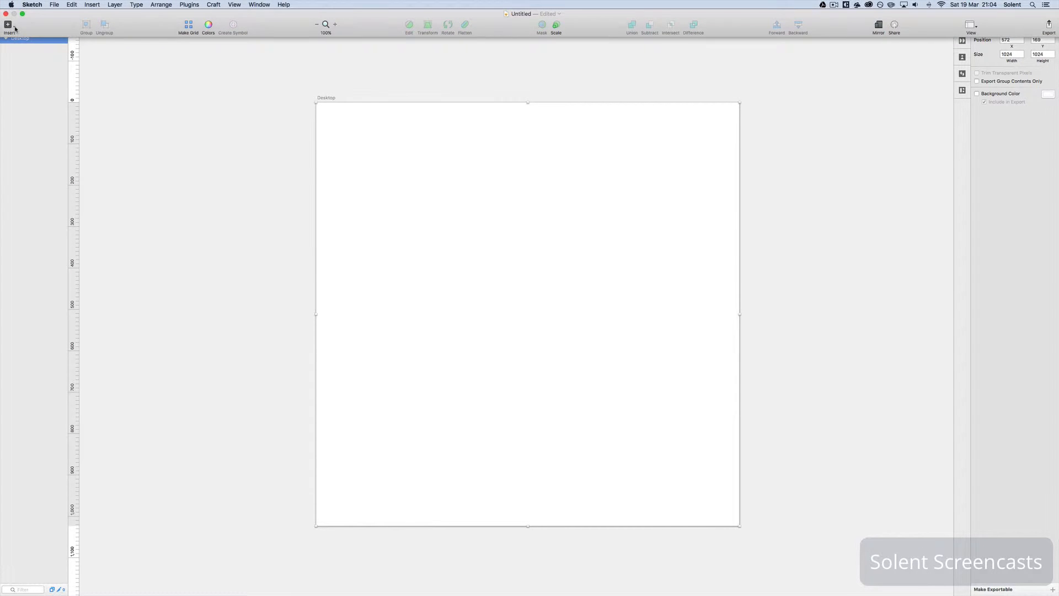
Draw a rectangle about 718 × 315 px across the upper half of the artboard.
left_click(14, 26)
mouse_move(30, 62)
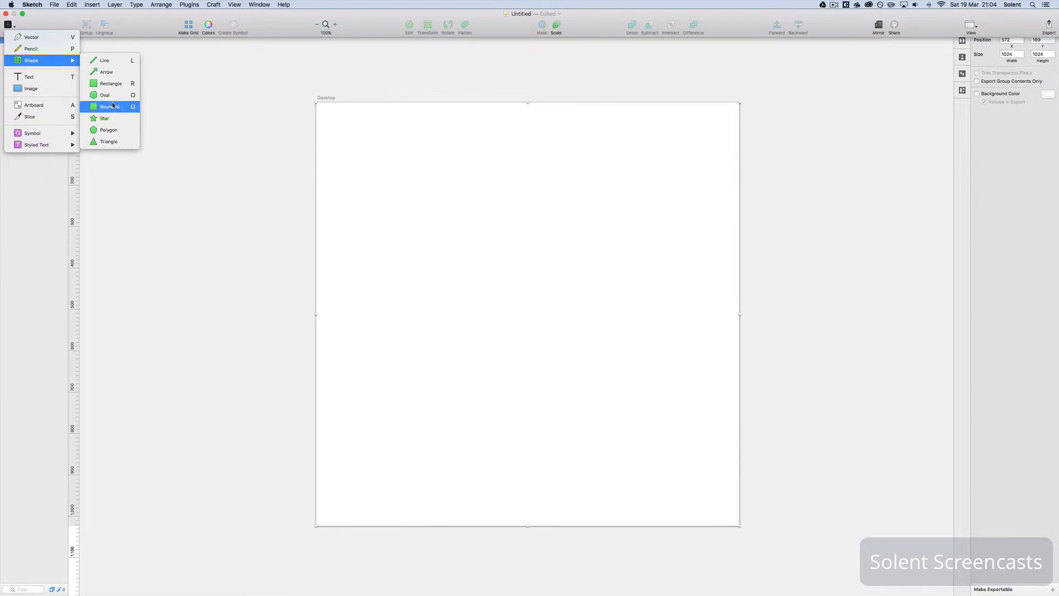
left_click(109, 83)
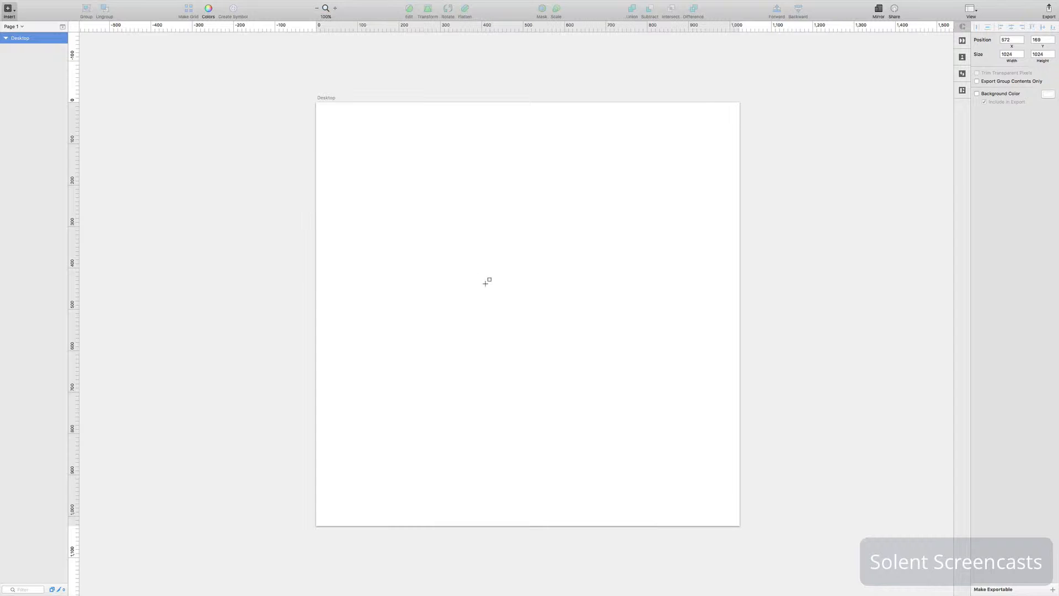
left_click_drag(379, 168, 677, 298)
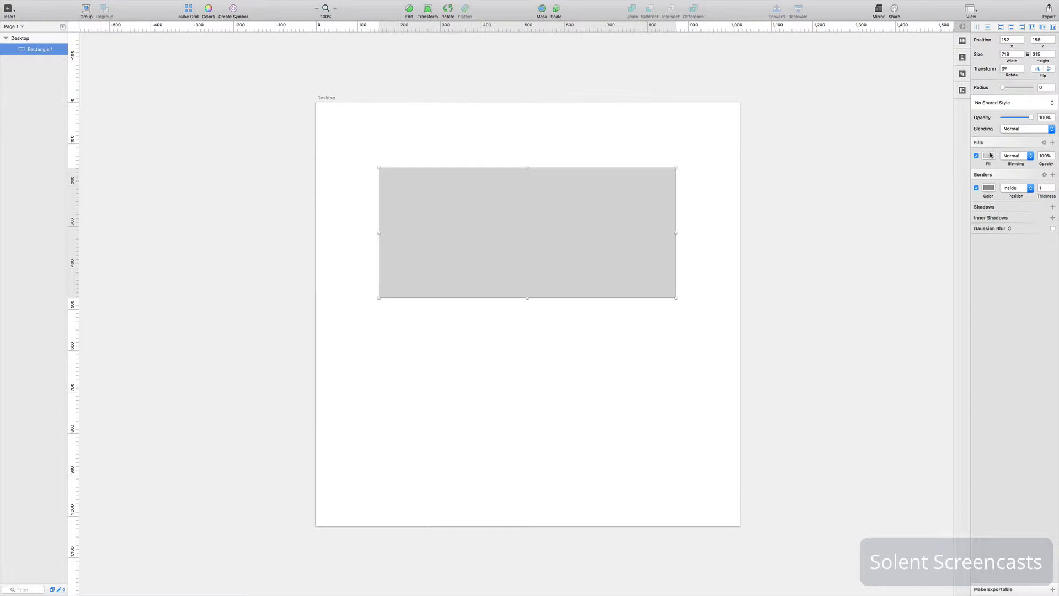
Give the rectangle a red C51A1A fill without a border and move it up to about Y 92.
left_click(992, 155)
left_click(1045, 197)
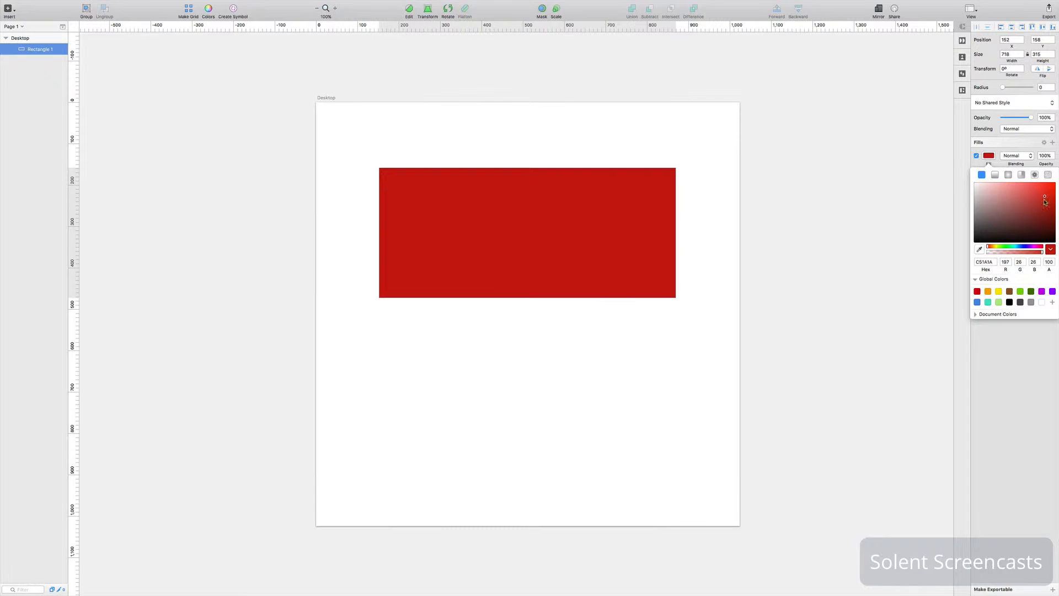
left_click(996, 425)
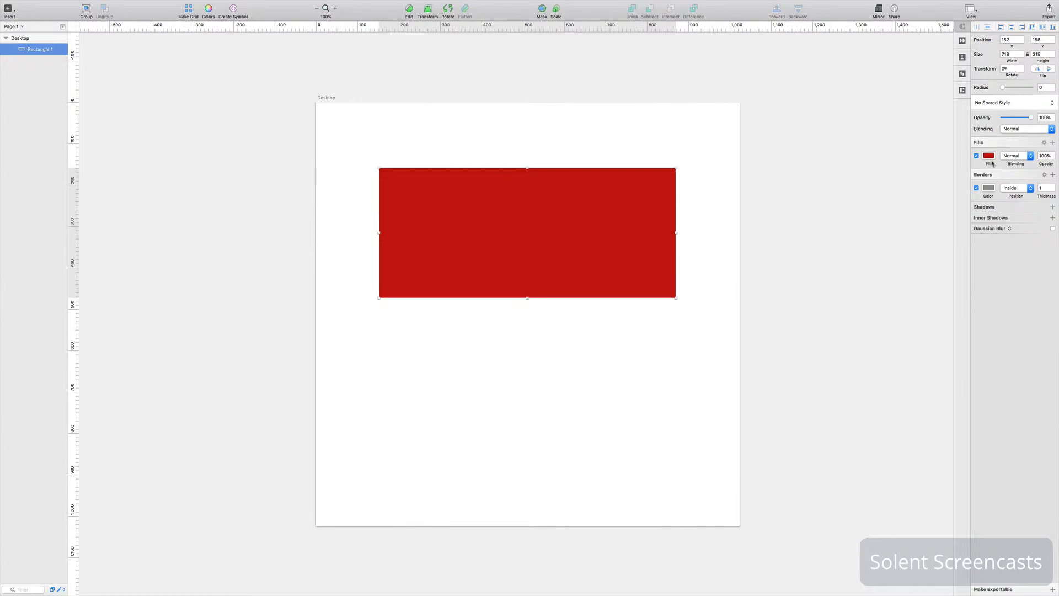
left_click(978, 188)
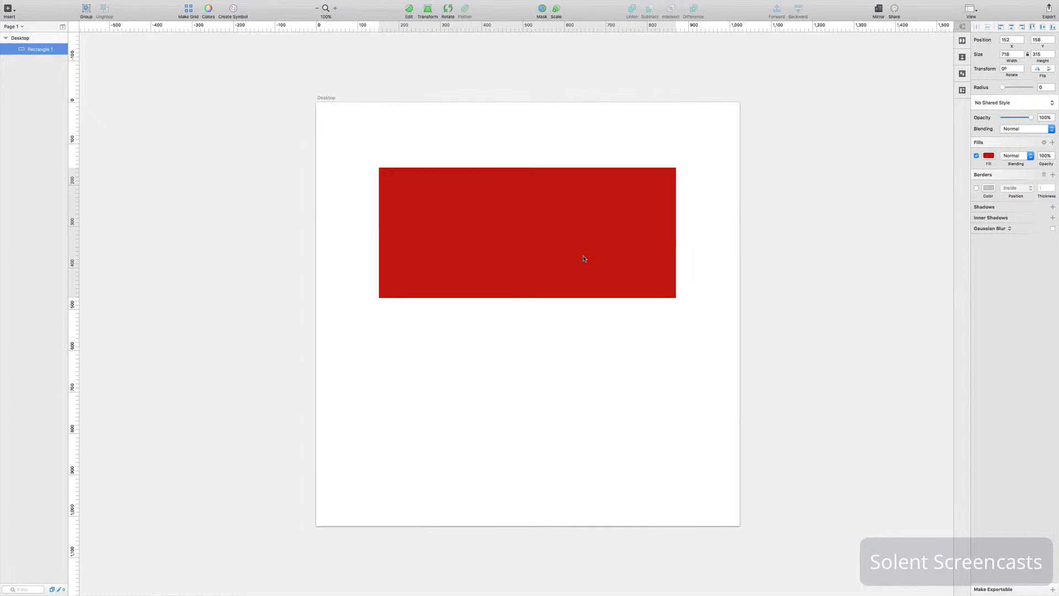
left_click_drag(584, 258, 582, 230)
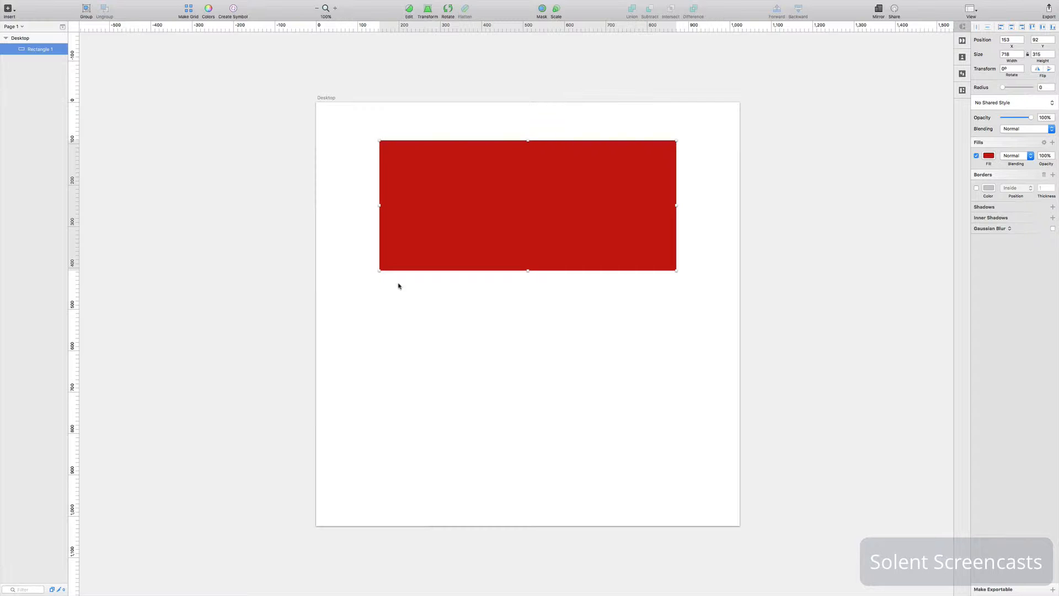
Draw a triangle about 403 × 489 px below the red rectangle.
left_click(8, 9)
mouse_move(32, 51)
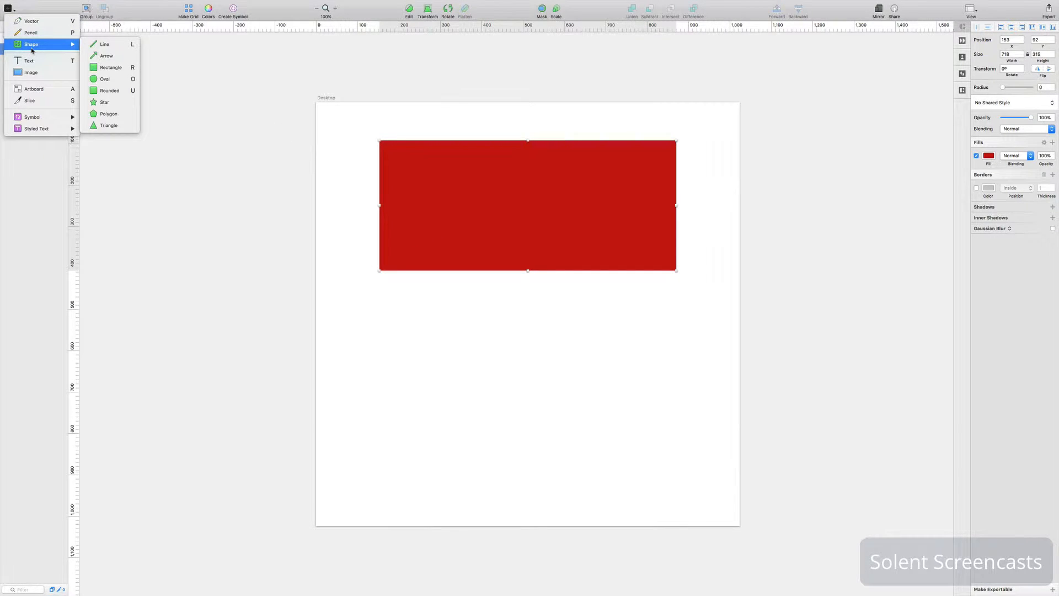
left_click(118, 125)
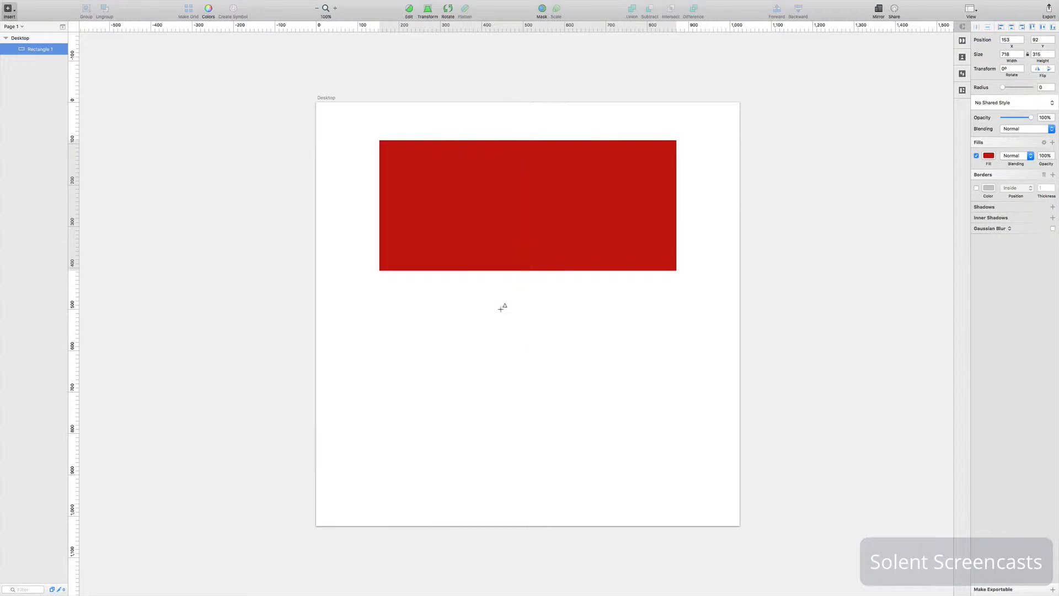
left_click_drag(528, 319, 695, 521)
Widen the triangle to about 577 px and place it over the rectangle at about X 223, Y 126.
left_click_drag(668, 447, 568, 418)
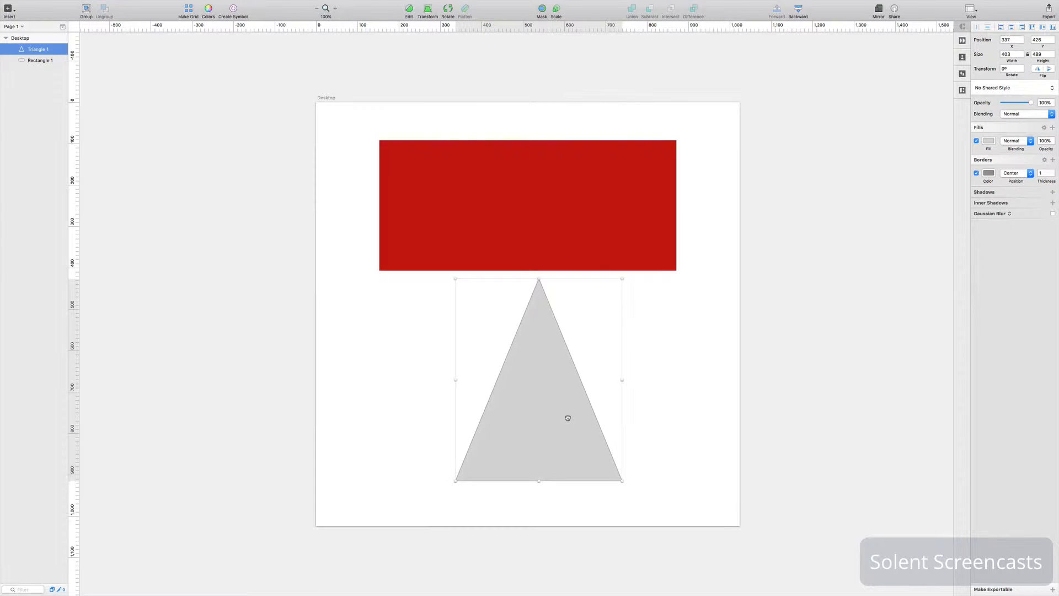
key("super+z")
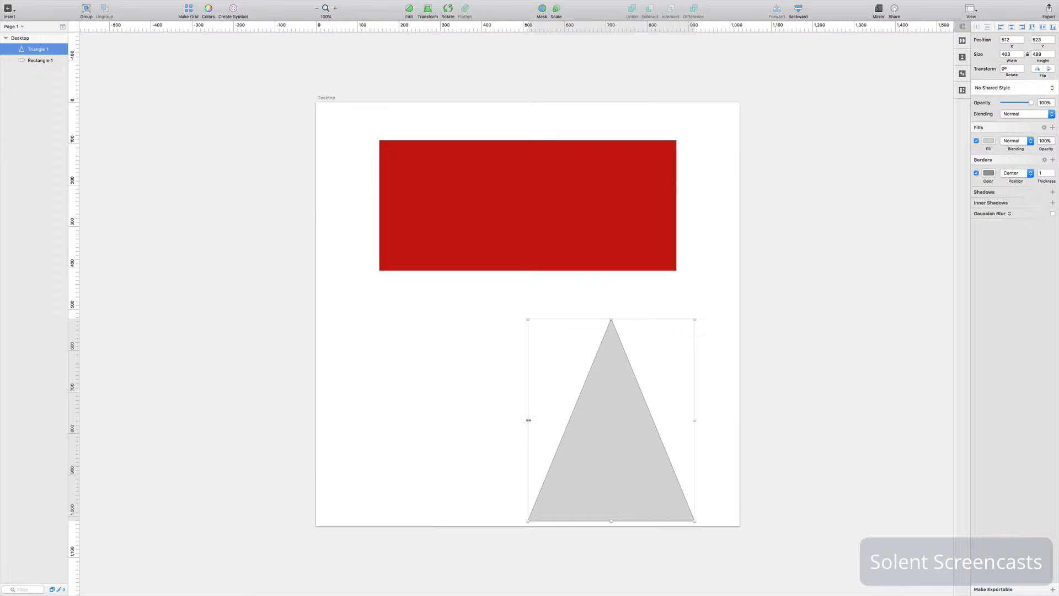
left_click_drag(529, 420, 456, 421)
left_click_drag(615, 491, 571, 328)
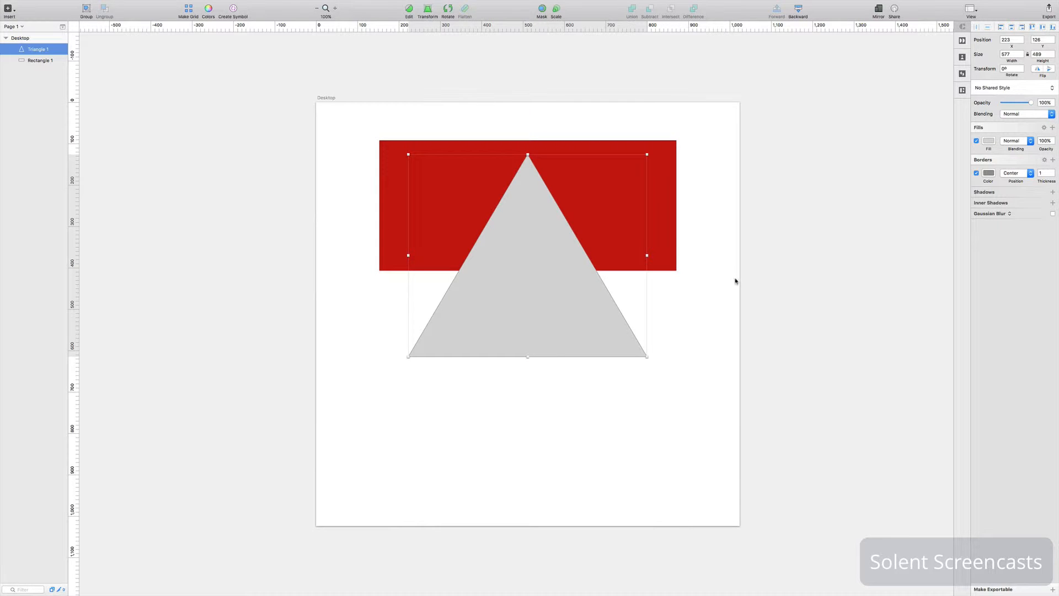
Merge the triangle and rectangle with Union and move the combined shape up to about Y 84.
left_click(664, 229, "shift")
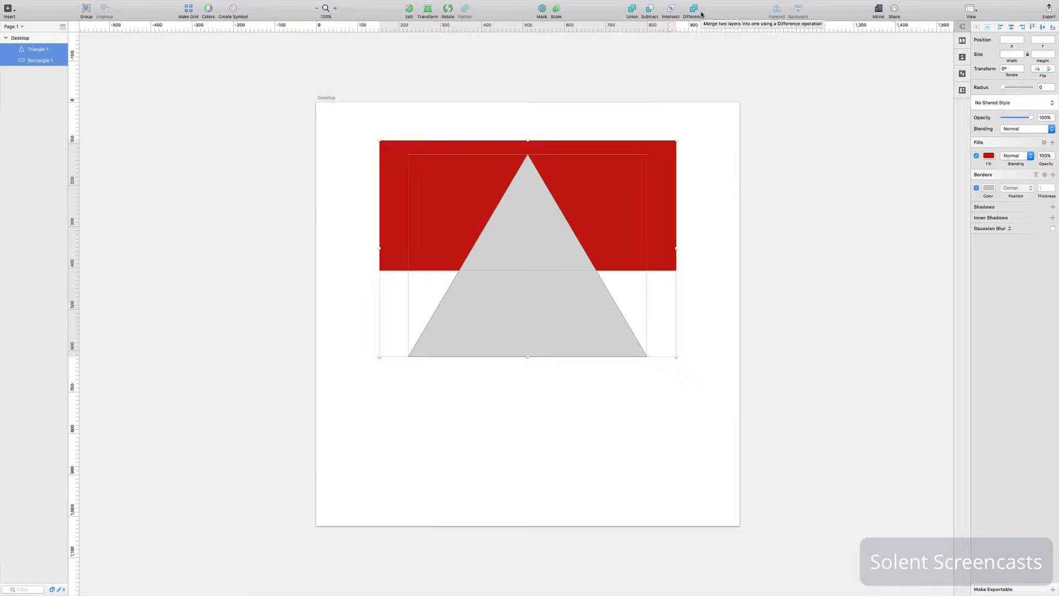
left_click(633, 10)
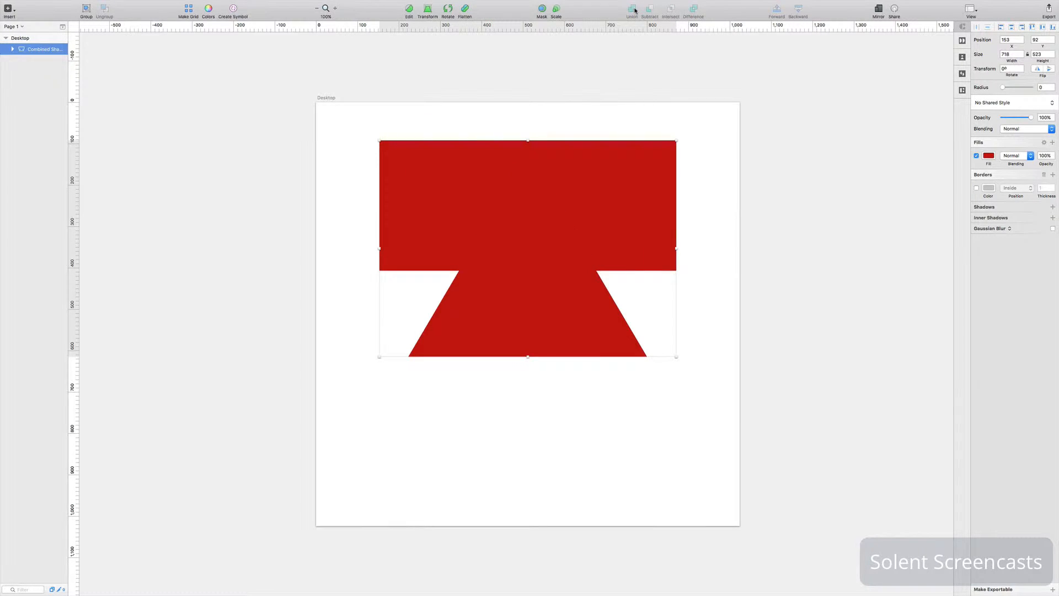
mouse_move(592, 209)
left_mouse_down()
mouse_move(605, 182)
mouse_move(592, 206)
left_mouse_up()
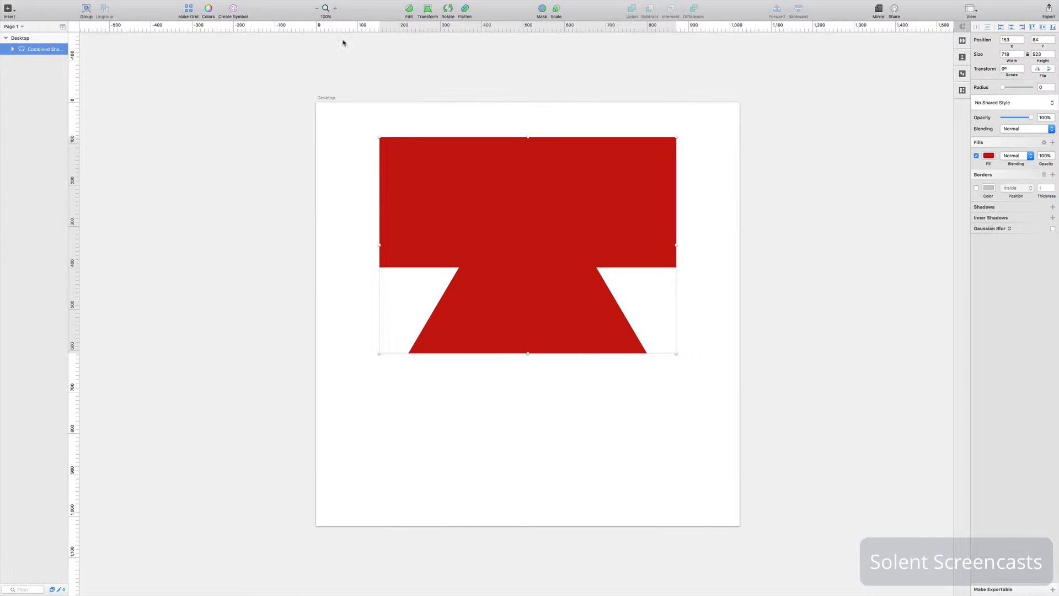
Expand the combined shape's layers, select each component, and move the triangle up to about Y 114.
left_click(11, 50)
left_click(46, 61)
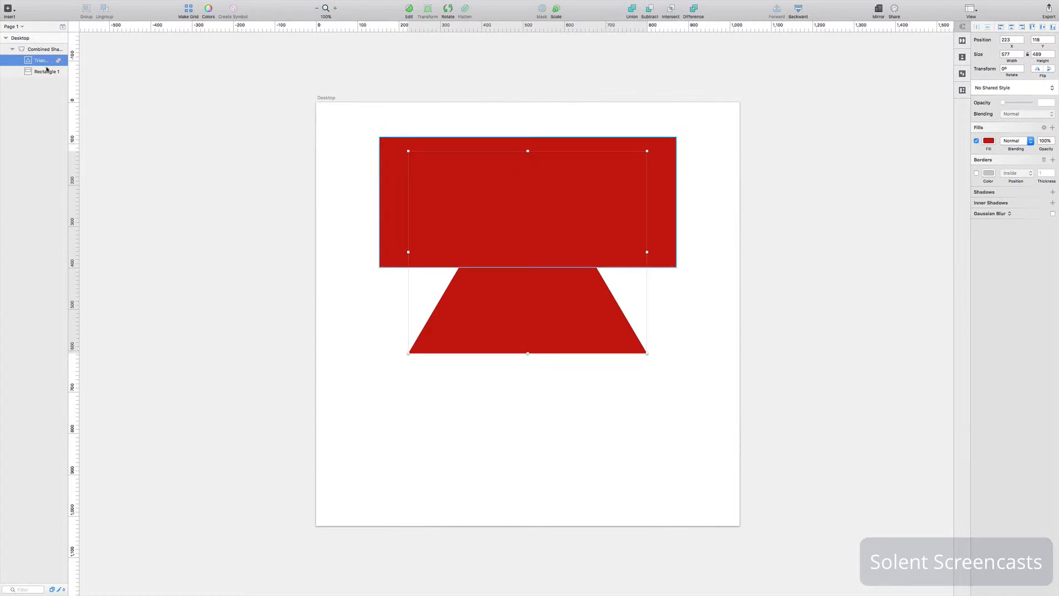
left_click(47, 71)
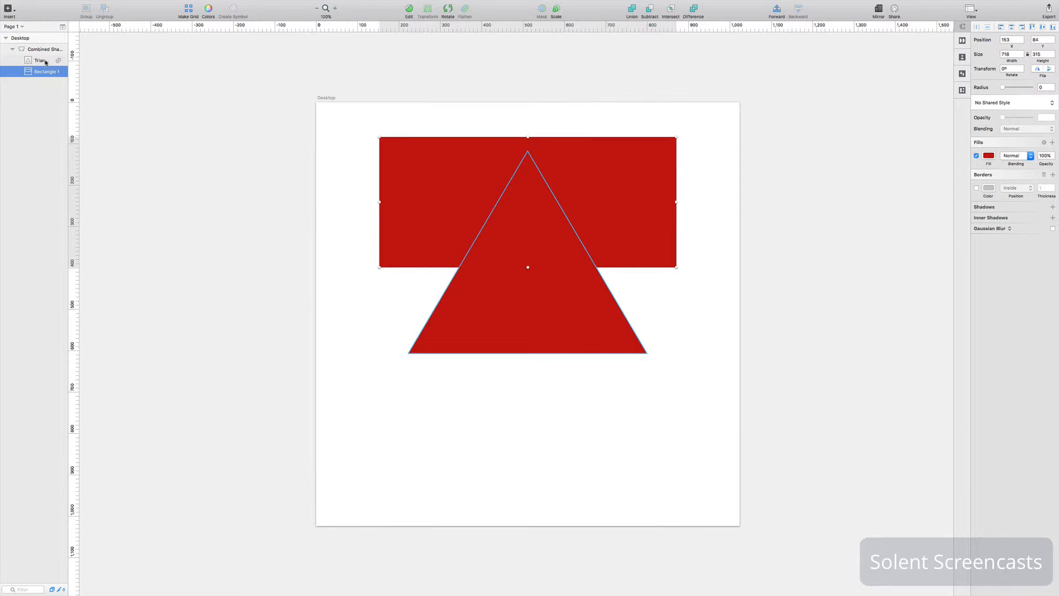
left_click(46, 62)
mouse_move(607, 204)
left_mouse_down()
mouse_move(621, 200)
mouse_move(605, 199)
left_mouse_up()
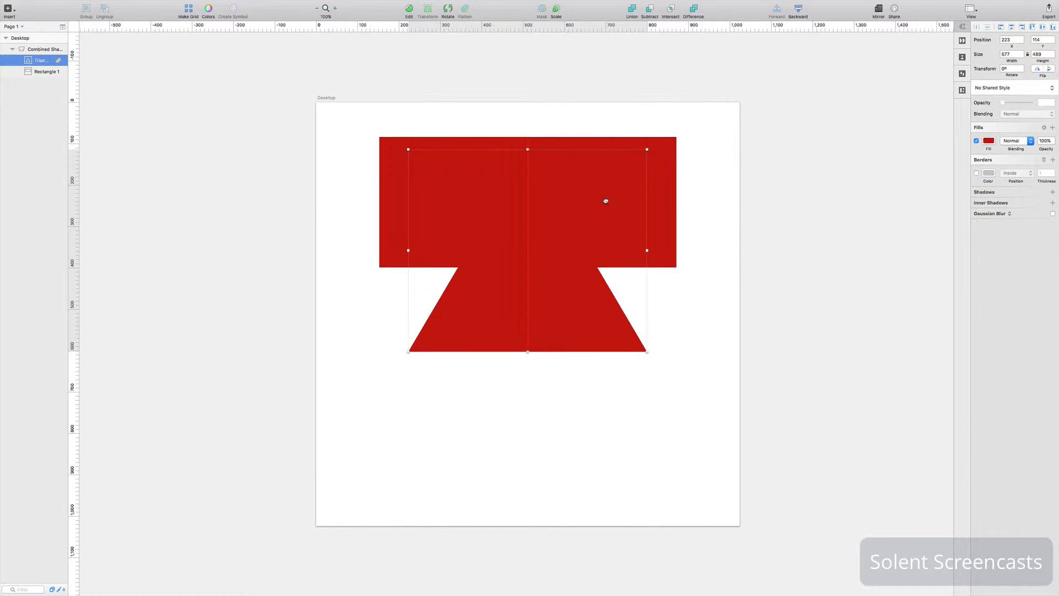
Move the whole combined shape to about X 190, Y 134, and undo everything back through the Union.
left_click(48, 49)
left_click_drag(557, 299, 572, 320)
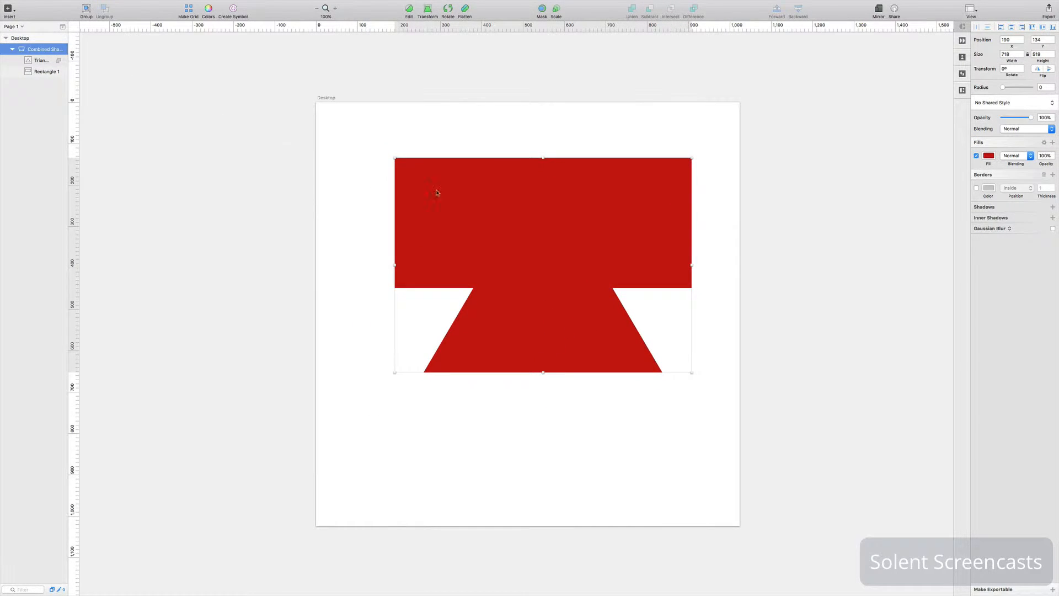
key("super+z")
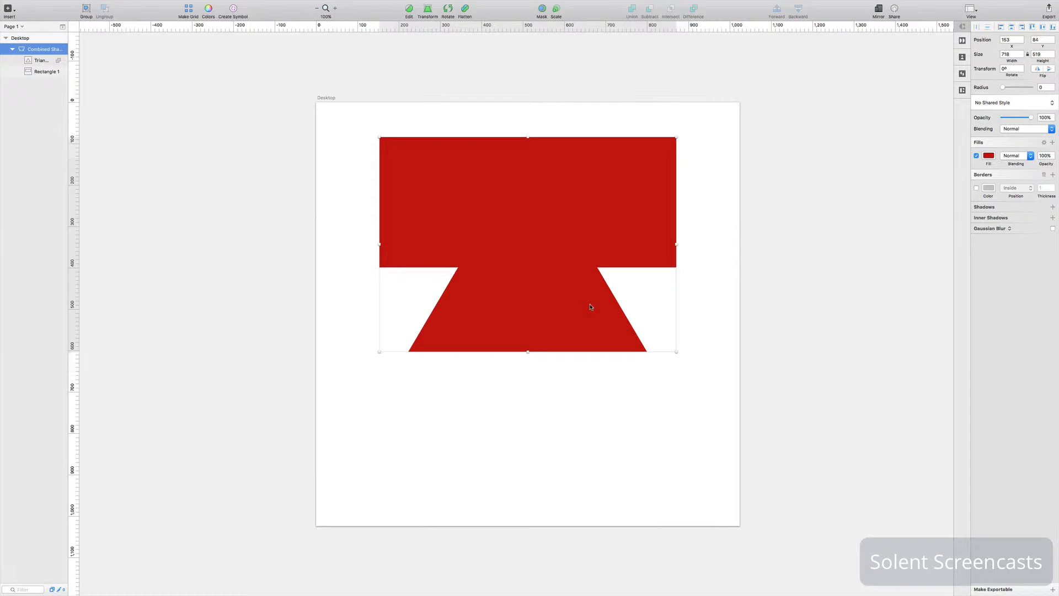
key("super+z")
key("super+z")
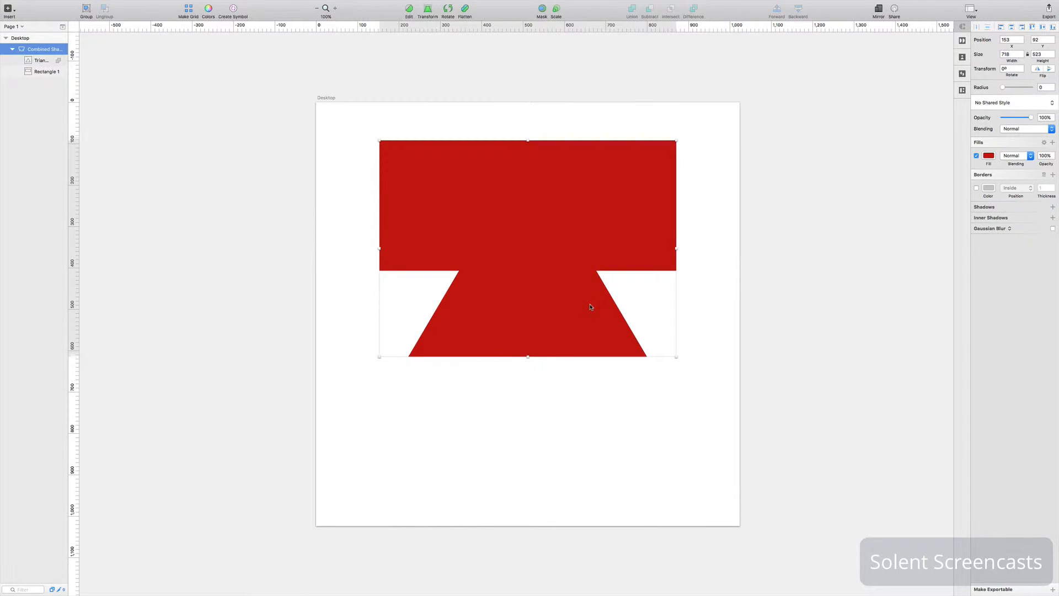
key("super+z")
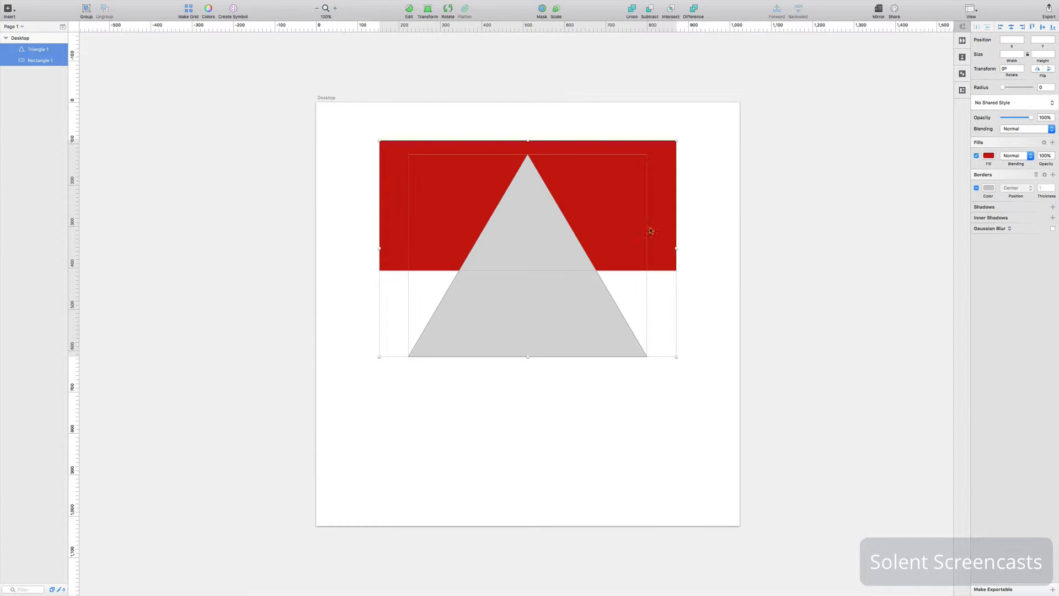
Subtract the triangle from the rectangle and examine the component layers inside the combined shape.
left_click(650, 12)
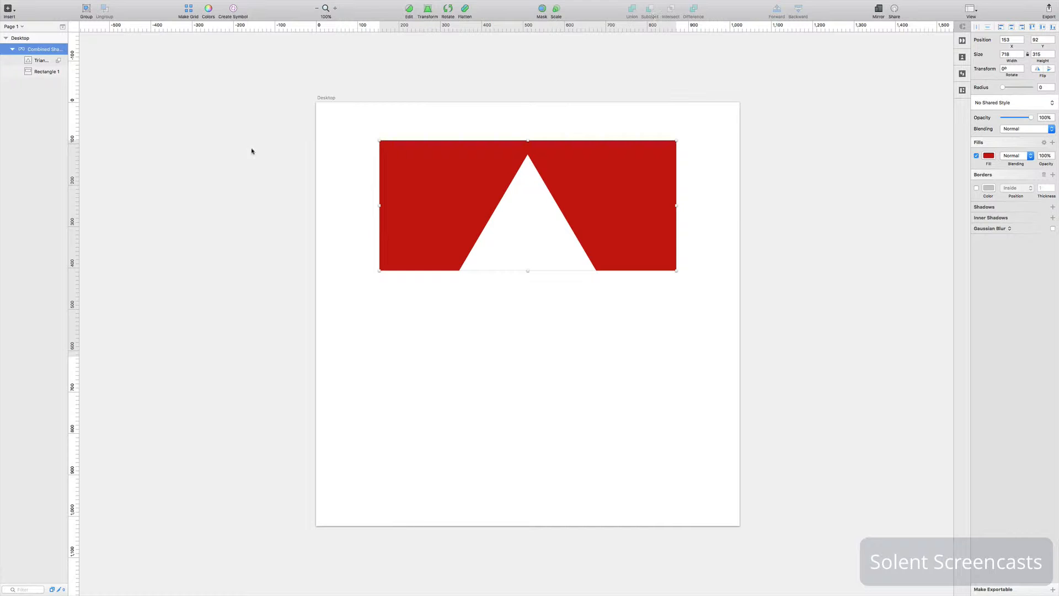
left_click(39, 72)
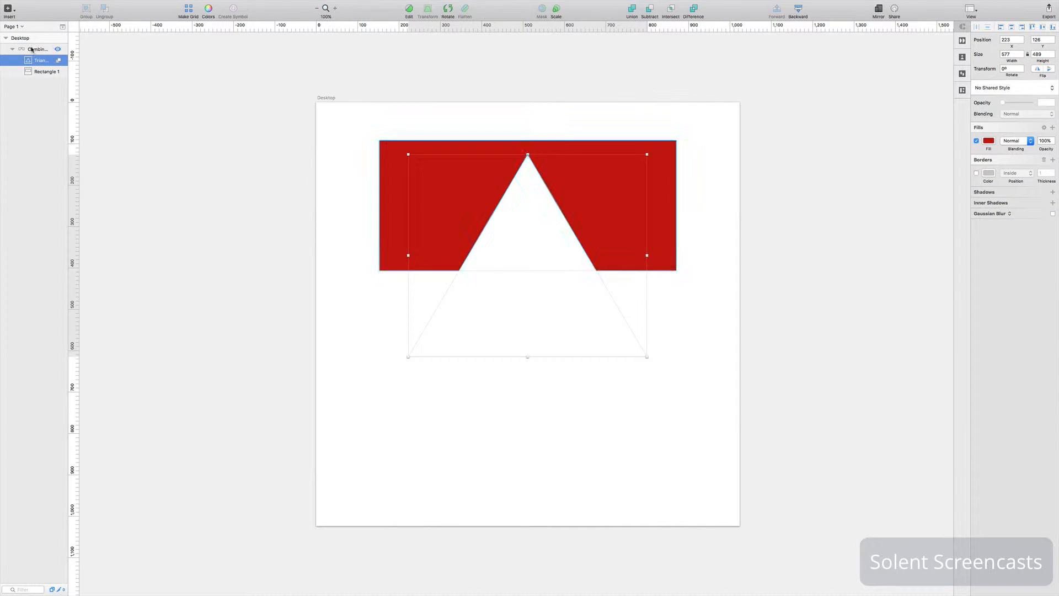
left_click(7, 49)
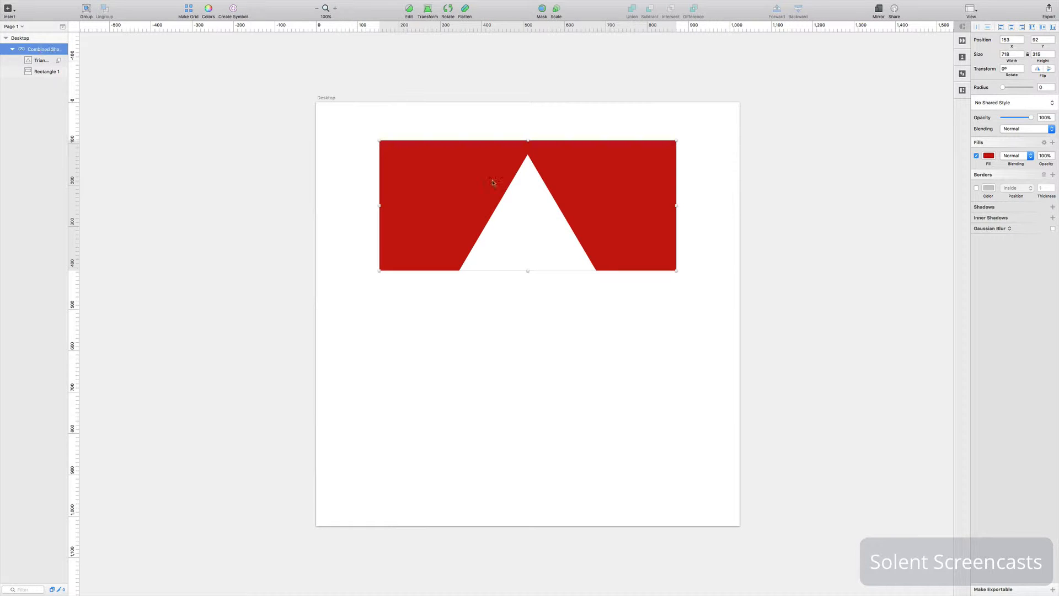
Move the subtracted shape to about X 143, Y 123, and undo both the move and the subtraction.
mouse_move(613, 246)
left_mouse_down()
mouse_move(619, 290)
mouse_move(703, 448)
mouse_move(816, 403)
mouse_move(622, 296)
mouse_move(632, 249)
left_mouse_up()
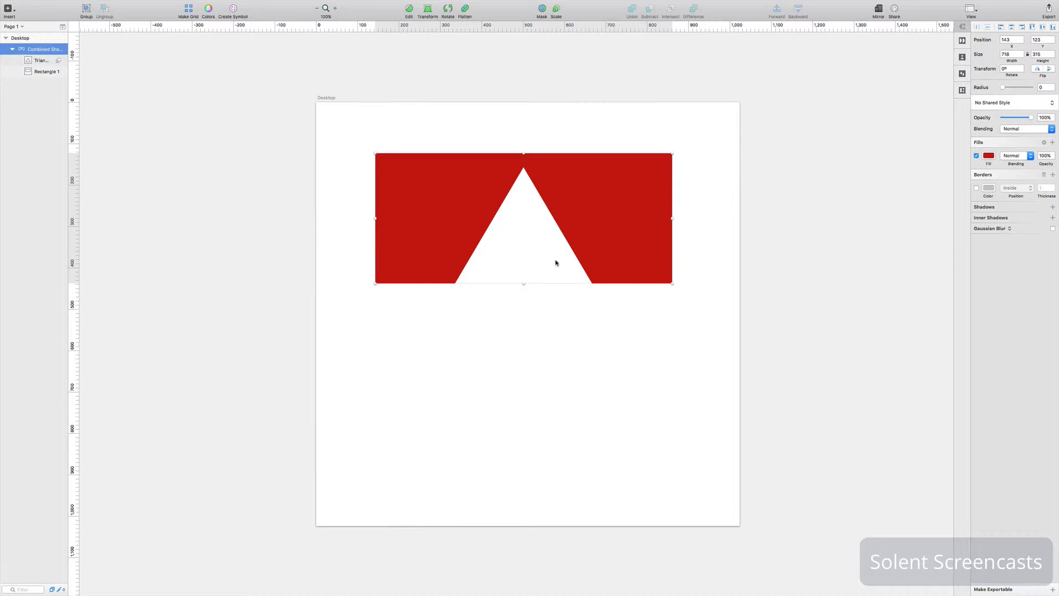
key("super+z")
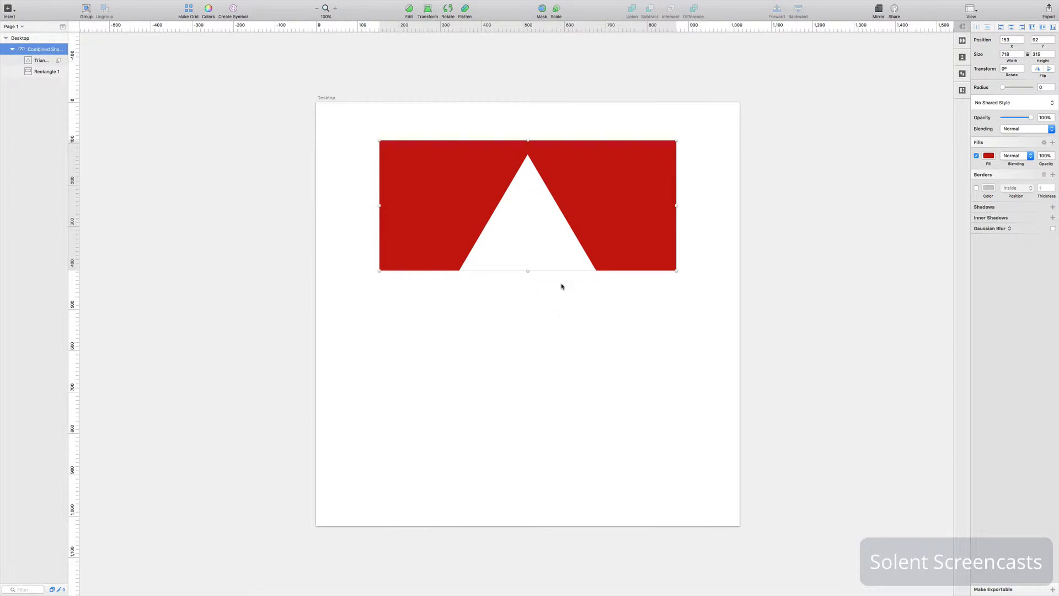
key("super+z")
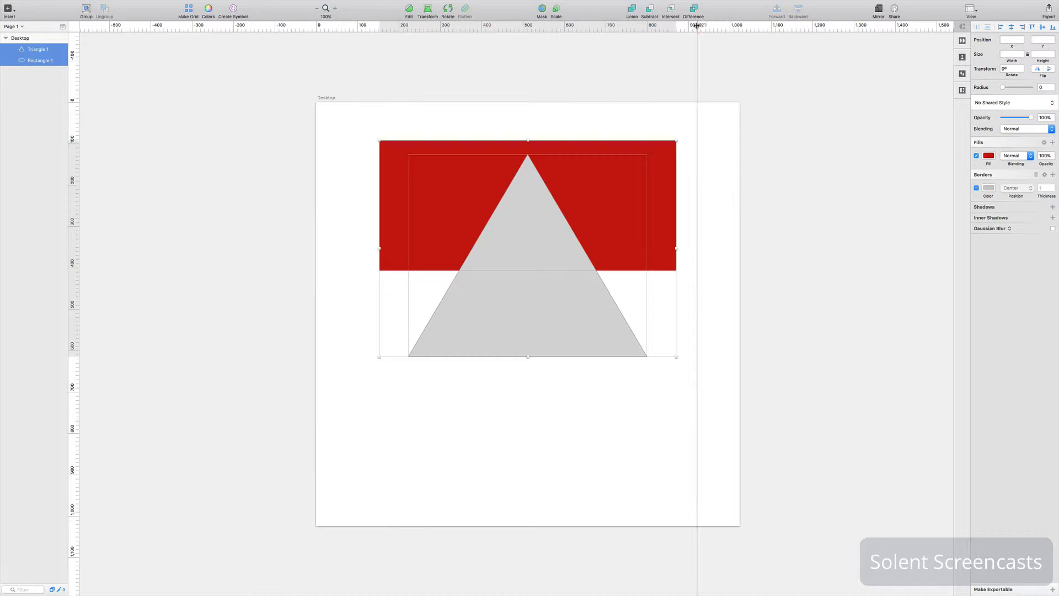
Merge the triangle and rectangle with Intersect and undo the operation.
left_click(669, 10)
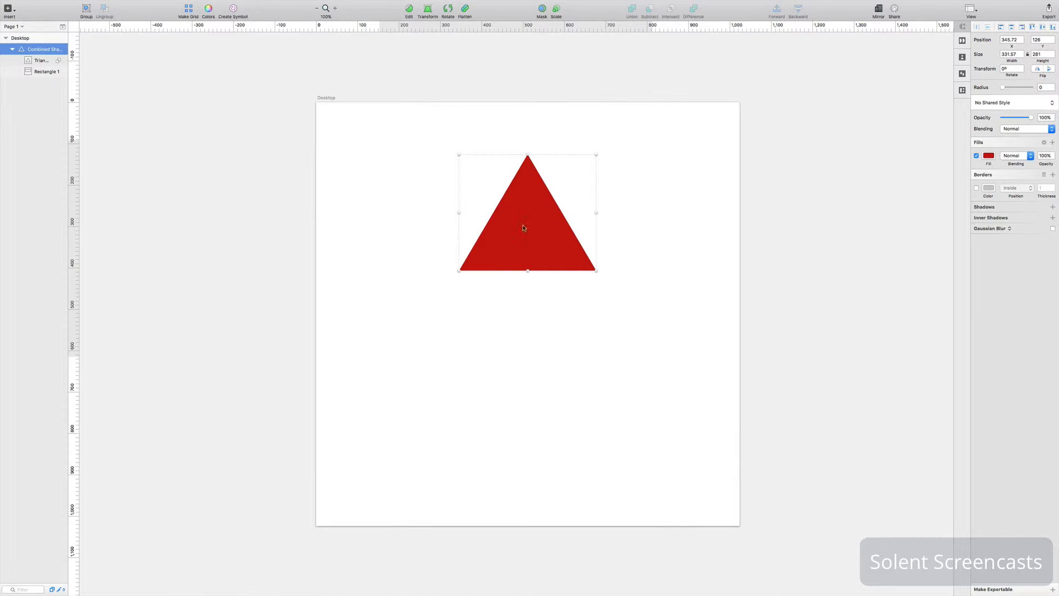
key("super+z")
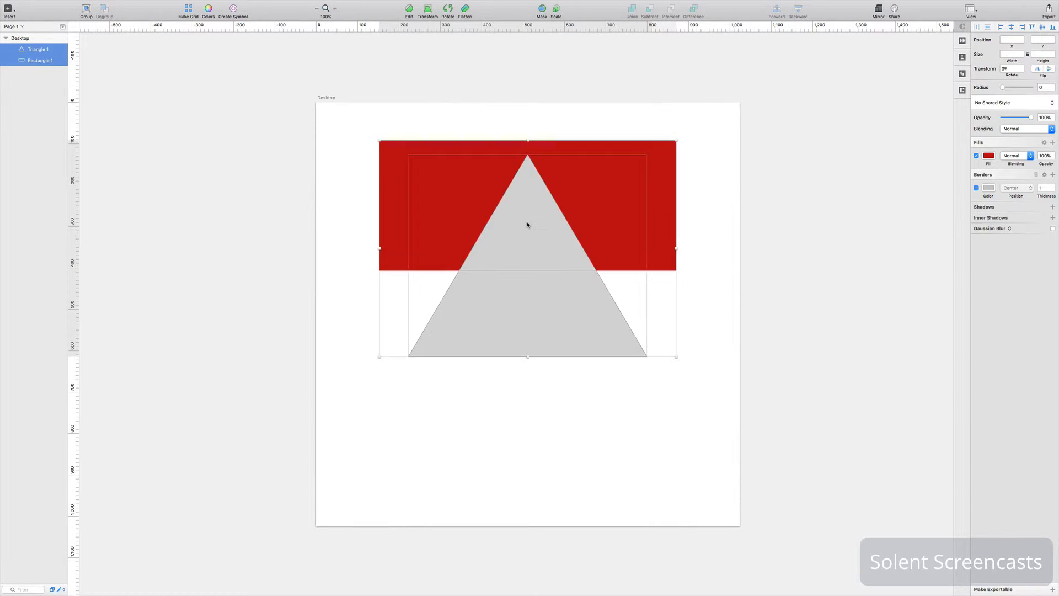
Merge the triangle and rectangle with Difference and select the triangle inside the combined shape.
left_click(694, 11)
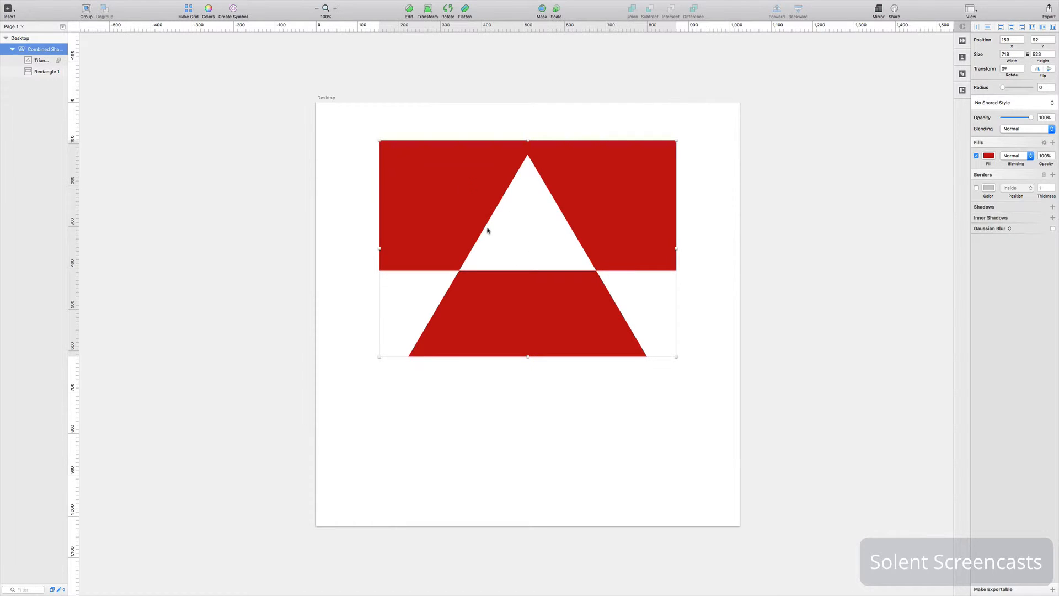
left_click(45, 61)
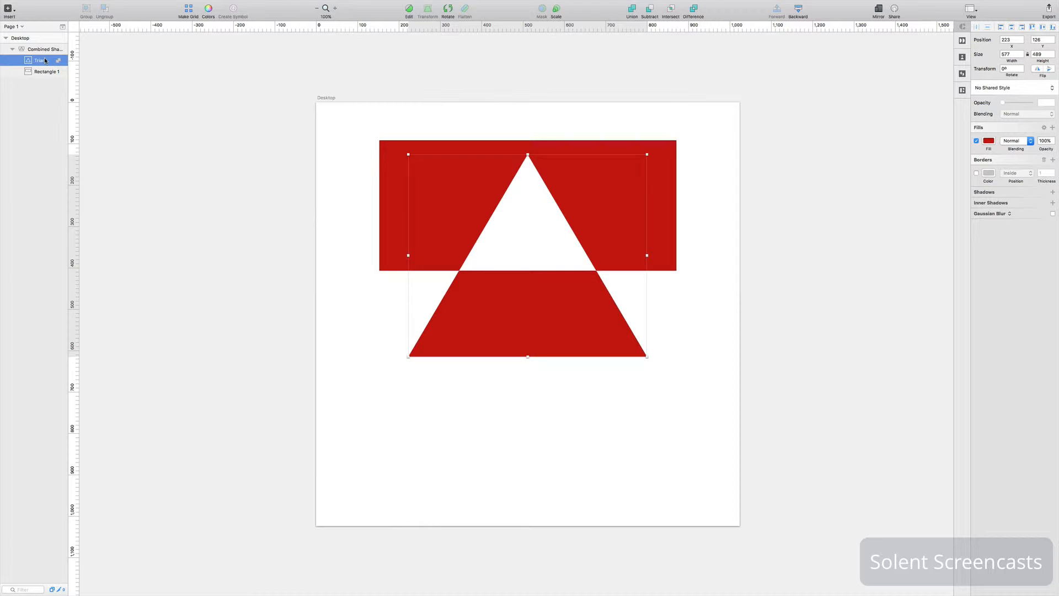
Nudge the triangle down to Y 137 inside the combined shape.
key("Down")
key("Down")
key("Down")
key("Down")
key("Down")
key("Down")
key("Down")
key("Down")
key("Down")
key("Down")
key("Down")
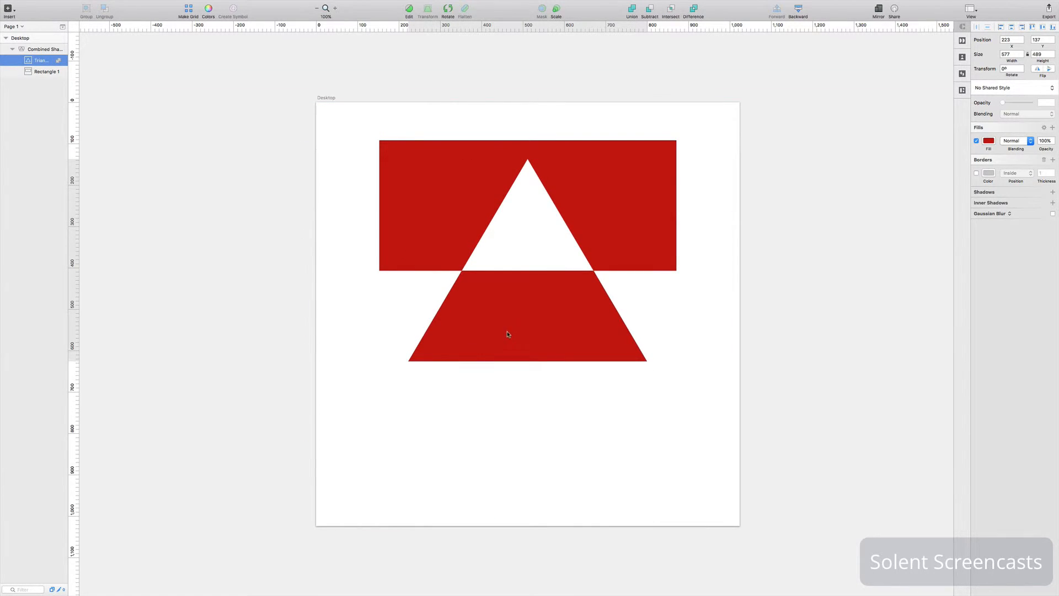
Move the triangle up to about Y 5 and the rectangle to about X 175 inside the combined shape.
left_click_drag(509, 334, 512, 272)
left_click(34, 70)
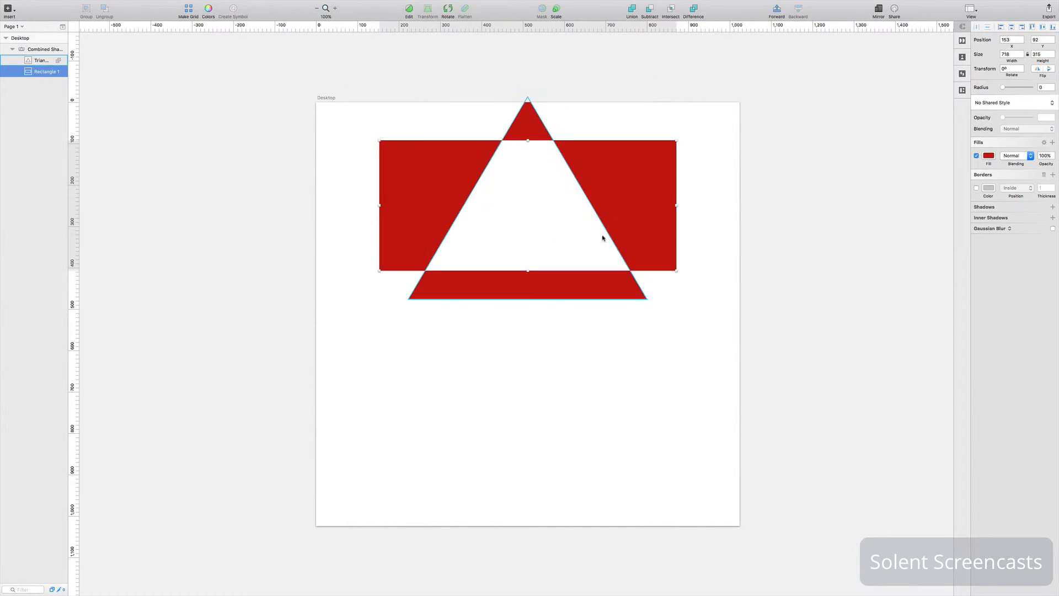
mouse_move(647, 222)
left_mouse_down()
mouse_move(601, 234)
mouse_move(648, 228)
left_mouse_up()
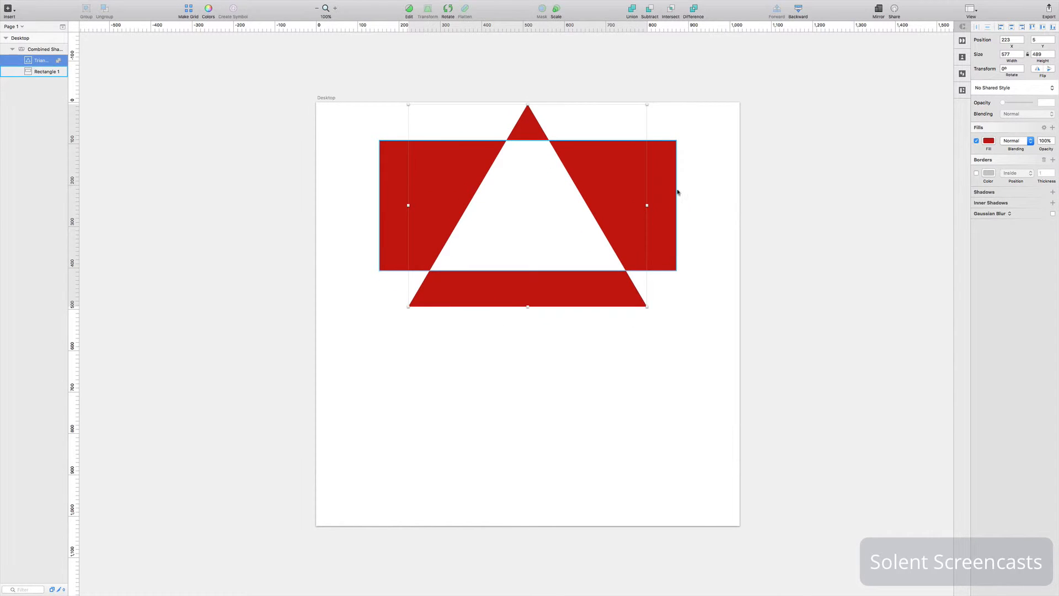
mouse_move(666, 186)
left_mouse_down()
mouse_move(686, 210)
mouse_move(653, 159)
mouse_move(676, 180)
left_mouse_up()
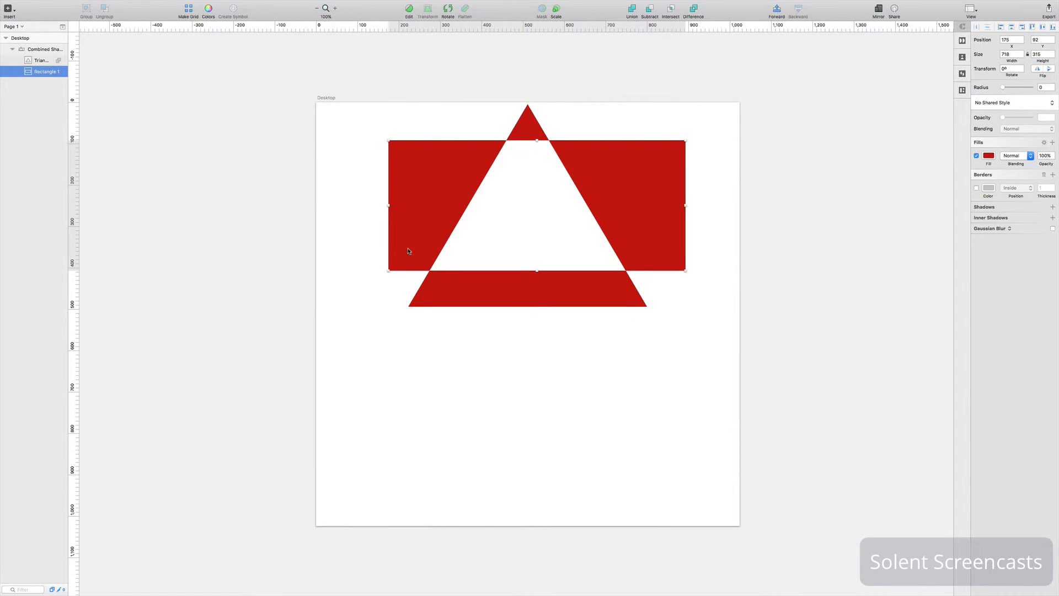
Delete the triangle and the rectangle so the Desktop artboard is empty.
left_click(436, 242)
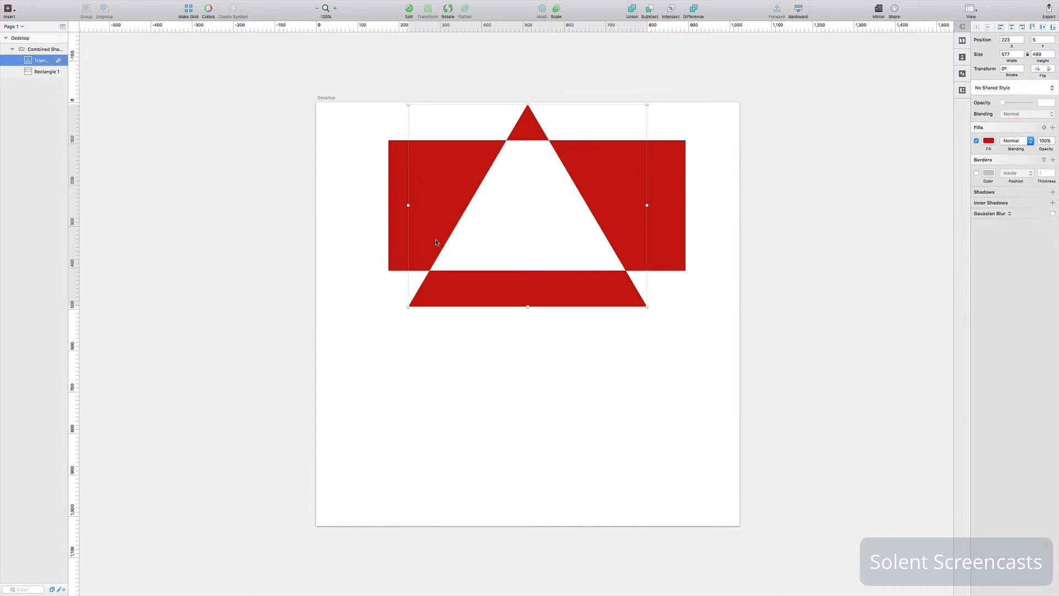
key("Delete")
key("Delete")
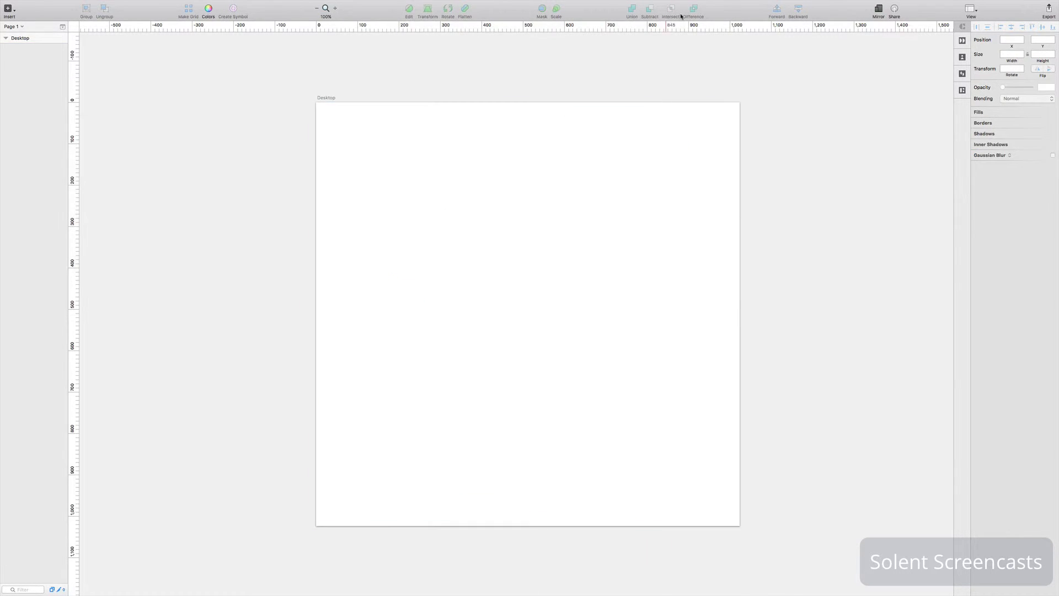
Draw a circle about 593 wide and 593 high, placed at about X 216, Y 93 on the artboard.
left_click(12, 12)
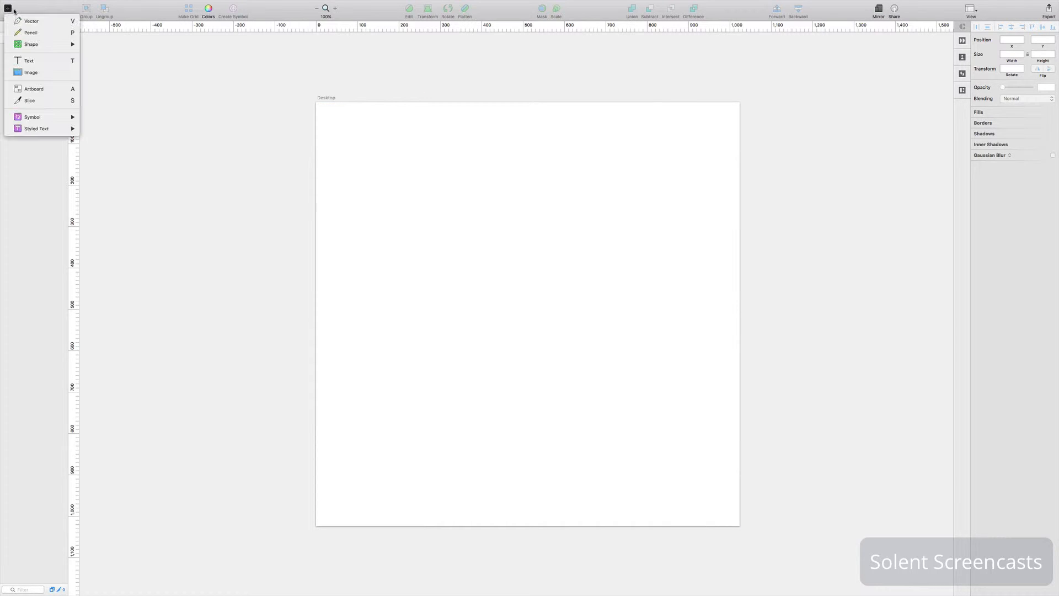
mouse_move(36, 44)
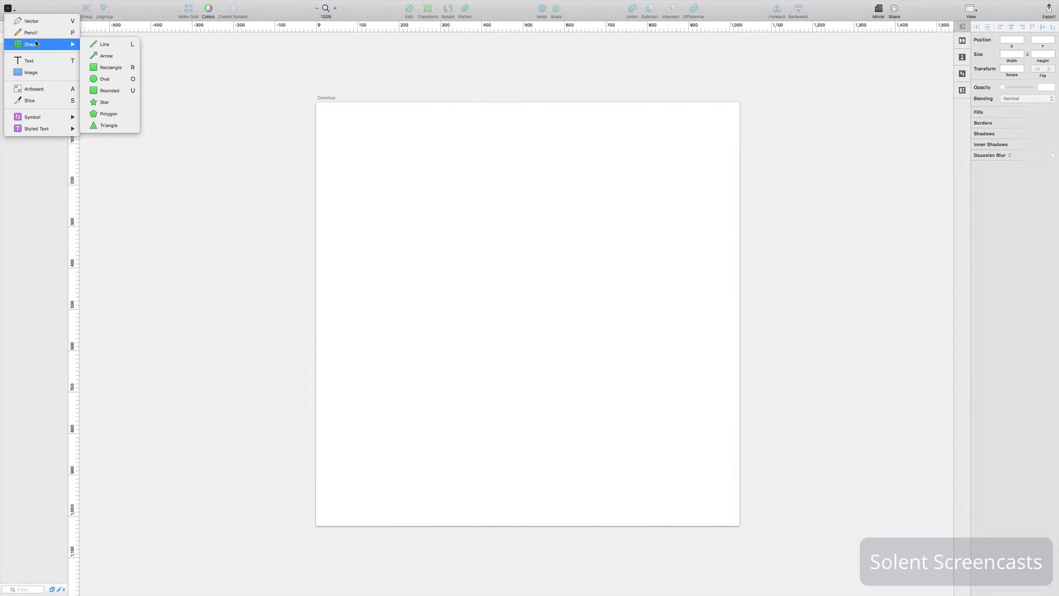
left_click(138, 81)
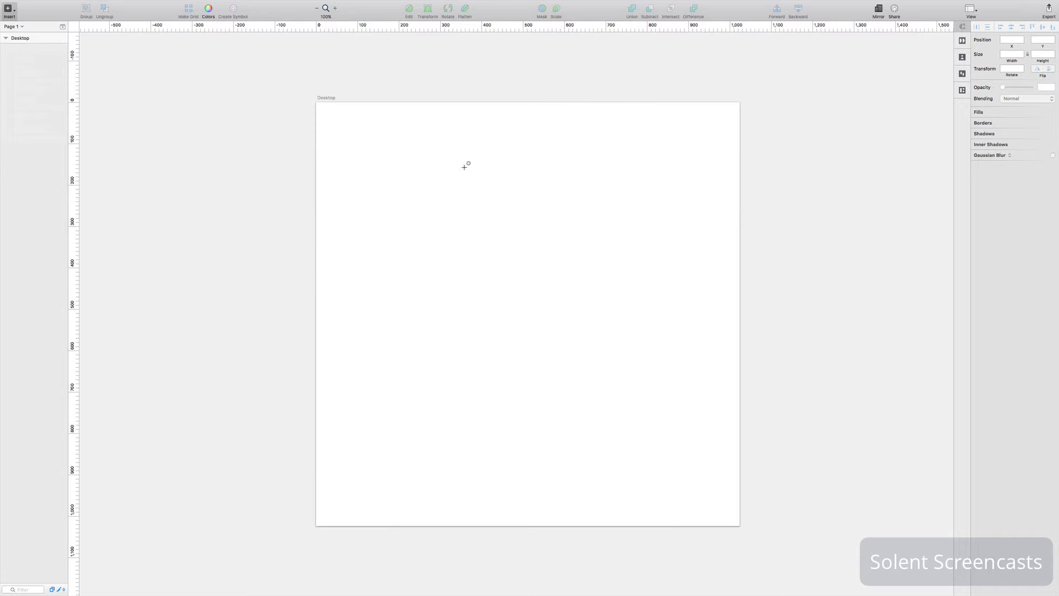
left_click_drag(457, 164, 718, 408)
left_click_drag(642, 321, 591, 296)
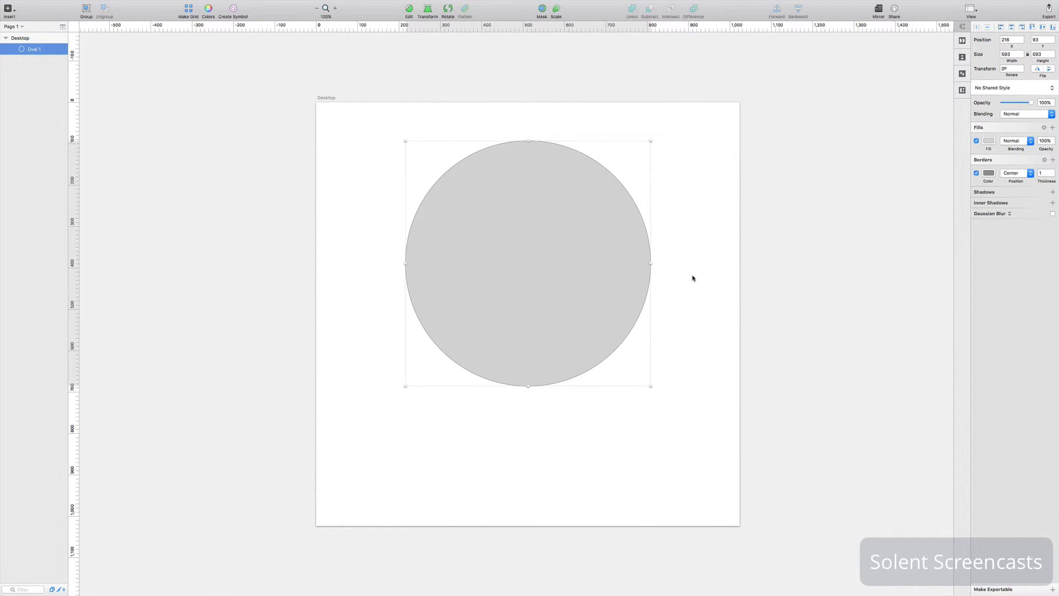
Remove the circle's border and fill it with the blue global colour 4A90E2.
left_click(977, 173)
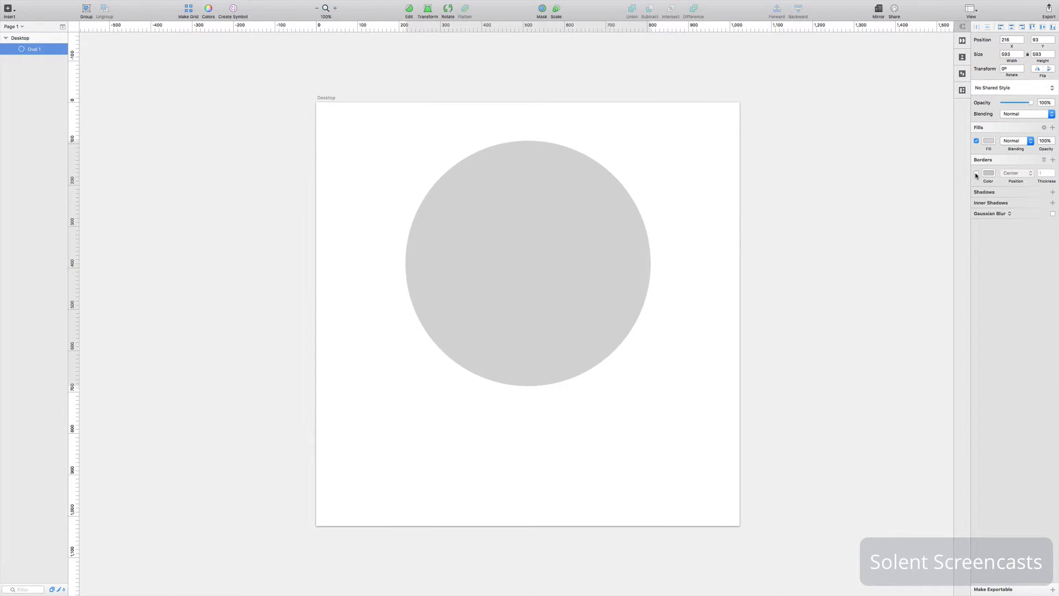
left_click(988, 142)
left_click(977, 287)
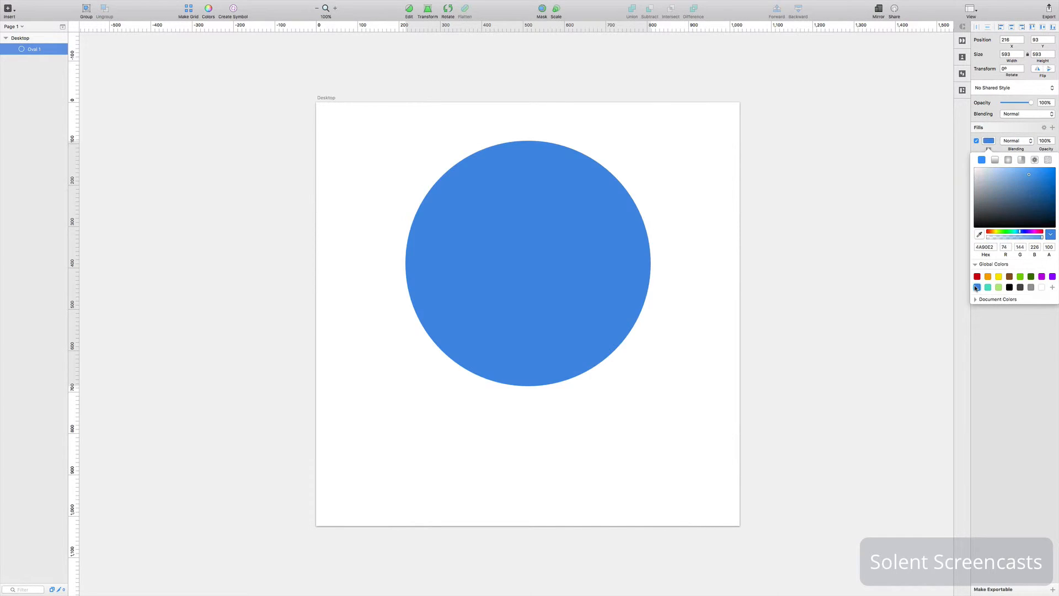
Move the circle to about Y 87 and add guides through its centre, horizontal at 383 and vertical at 513.
mouse_move(534, 225)
left_mouse_down()
mouse_move(510, 225)
mouse_move(534, 222)
left_mouse_up()
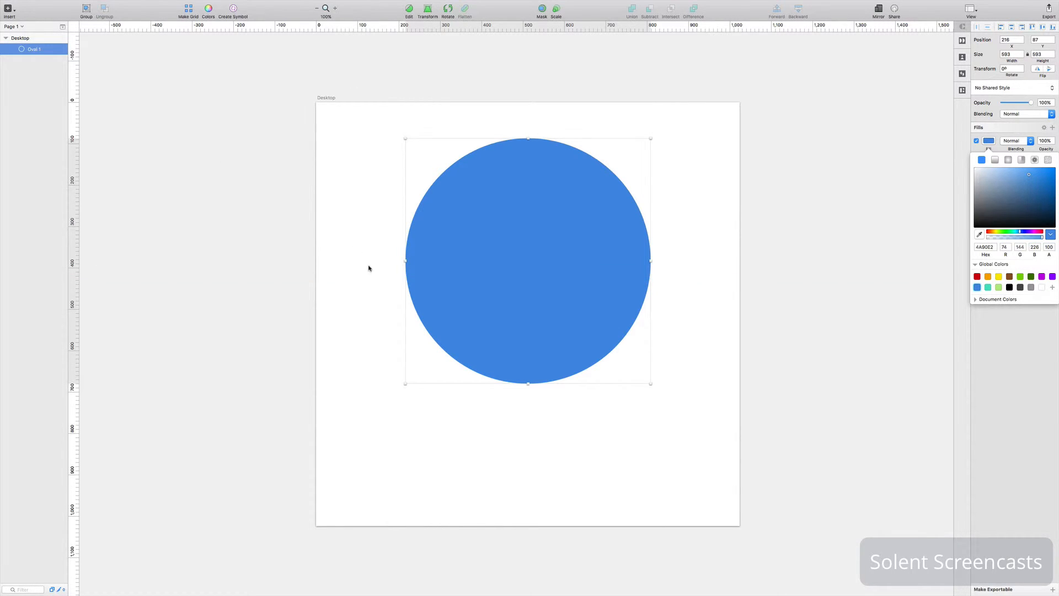
left_click(76, 260)
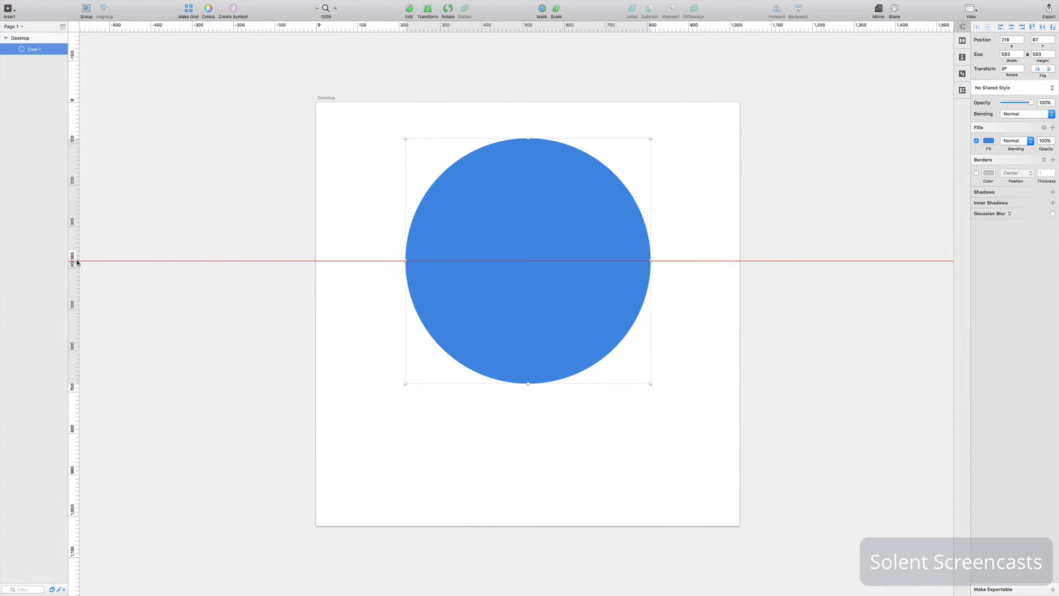
left_click(528, 28)
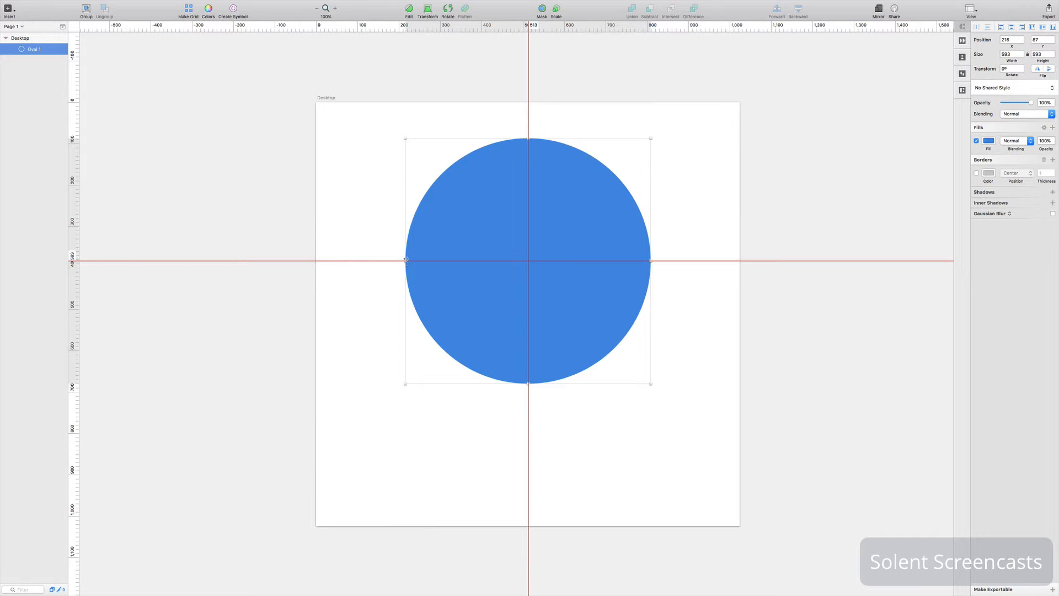
left_click(633, 101)
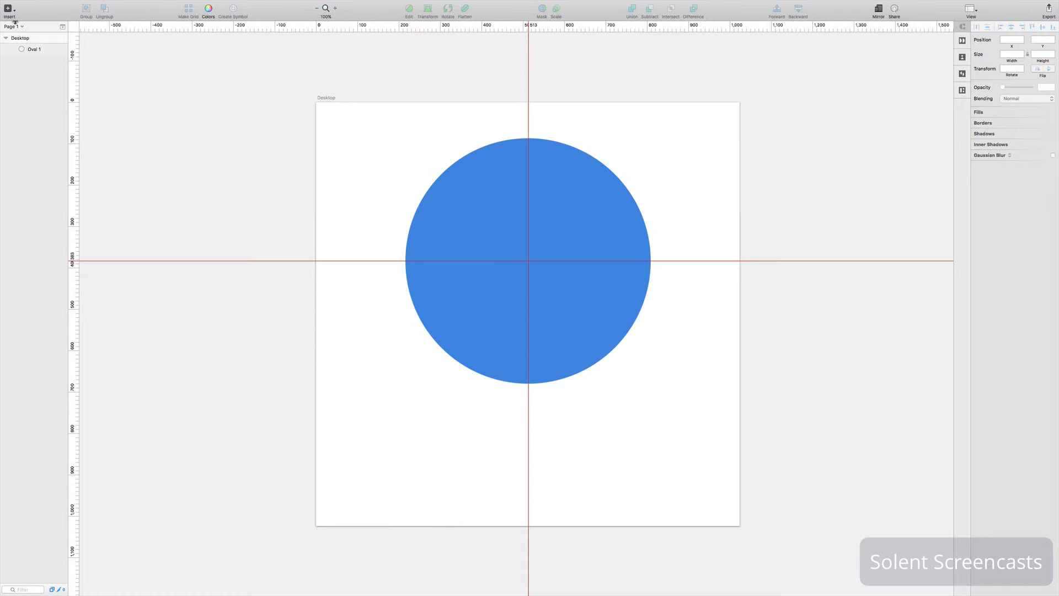
Draw a rectangle about 413 by 775 covering the circle's left half, with its right edge on the vertical guide.
left_click(14, 10)
mouse_move(39, 49)
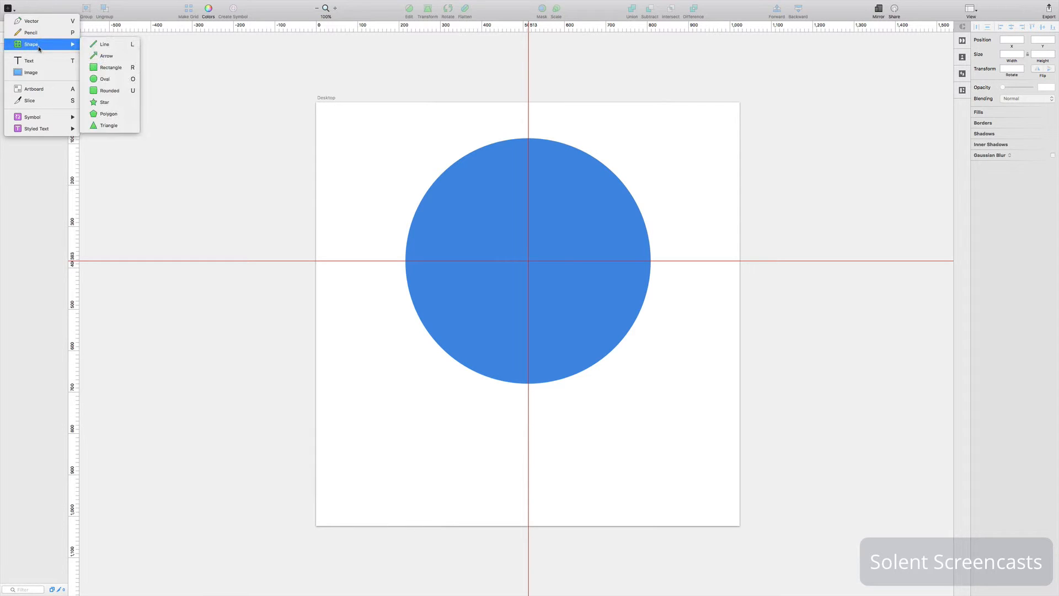
left_click(113, 68)
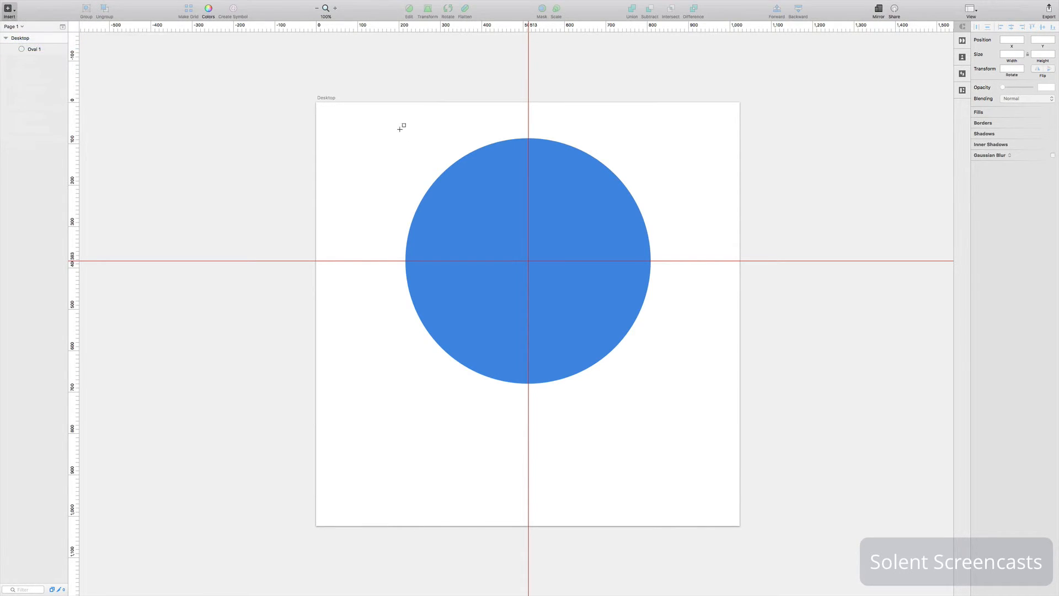
left_click_drag(358, 115, 528, 435)
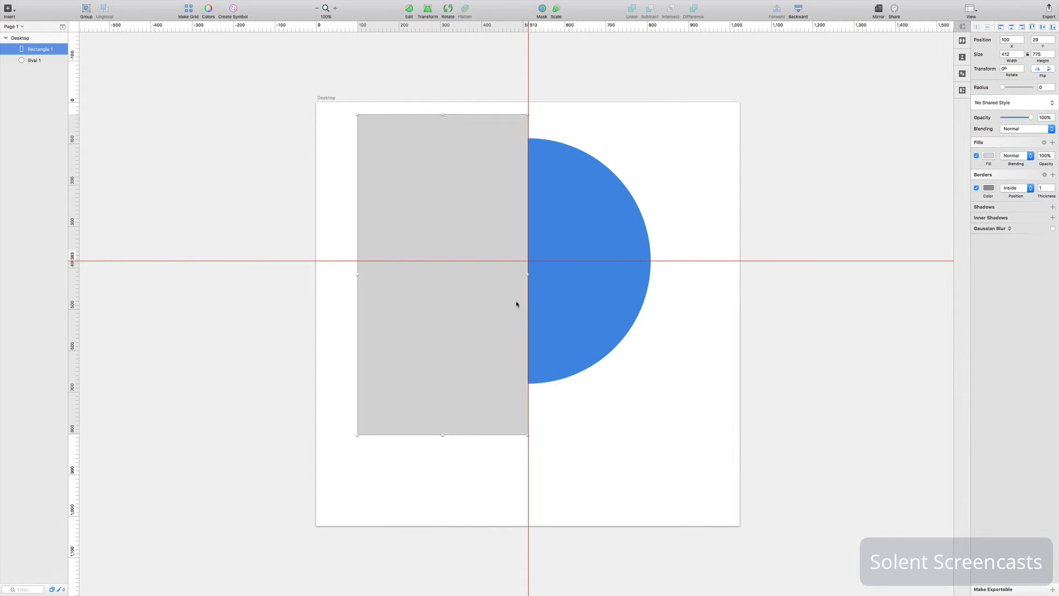
left_click_drag(528, 273, 501, 296)
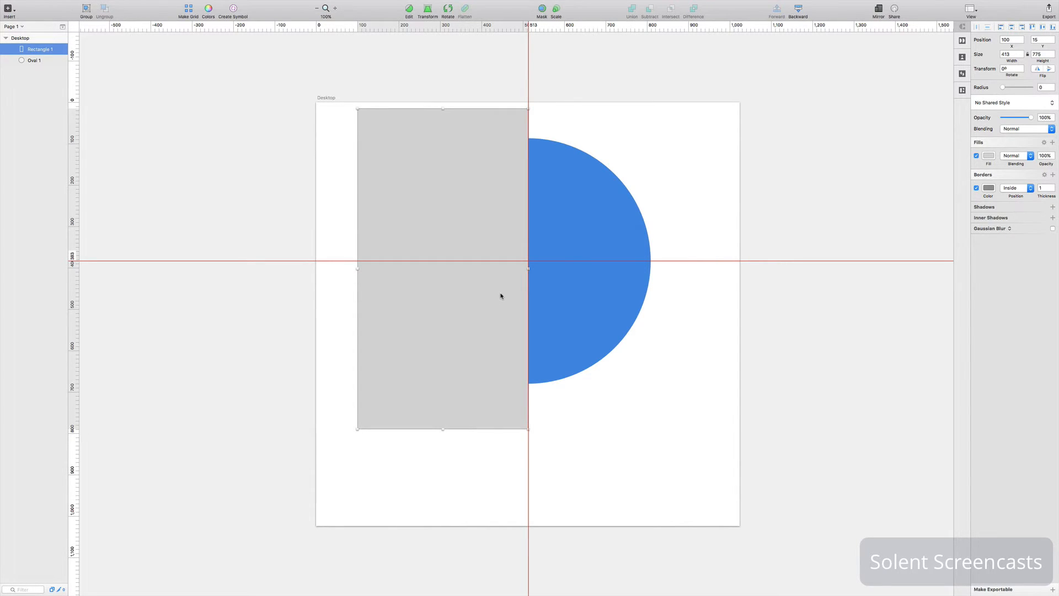
Subtract the rectangle from the circle and select the rectangle layer inside the combined shape.
left_click(584, 300, "shift")
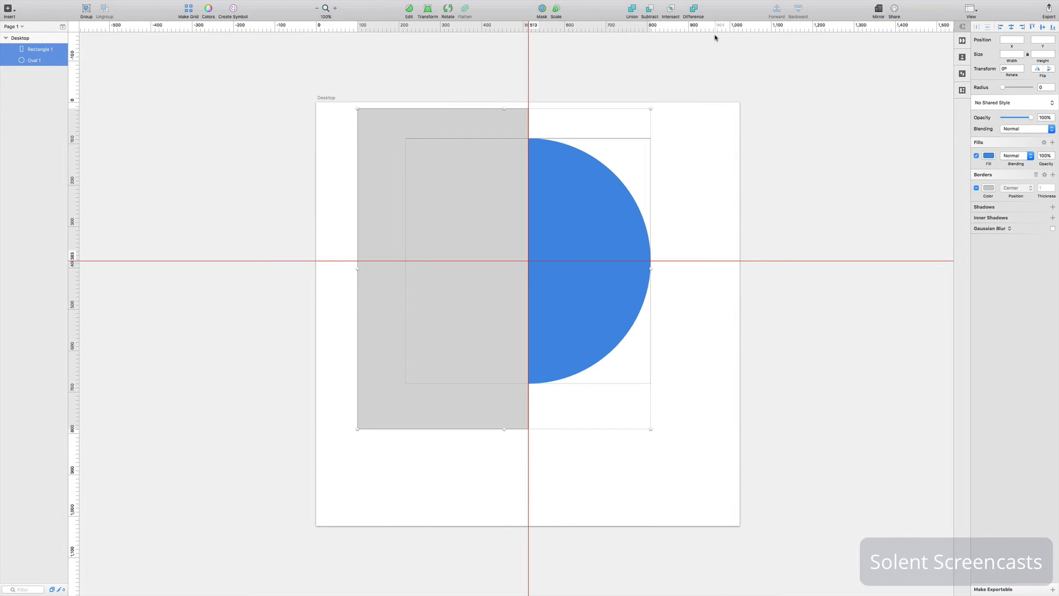
left_click(652, 11)
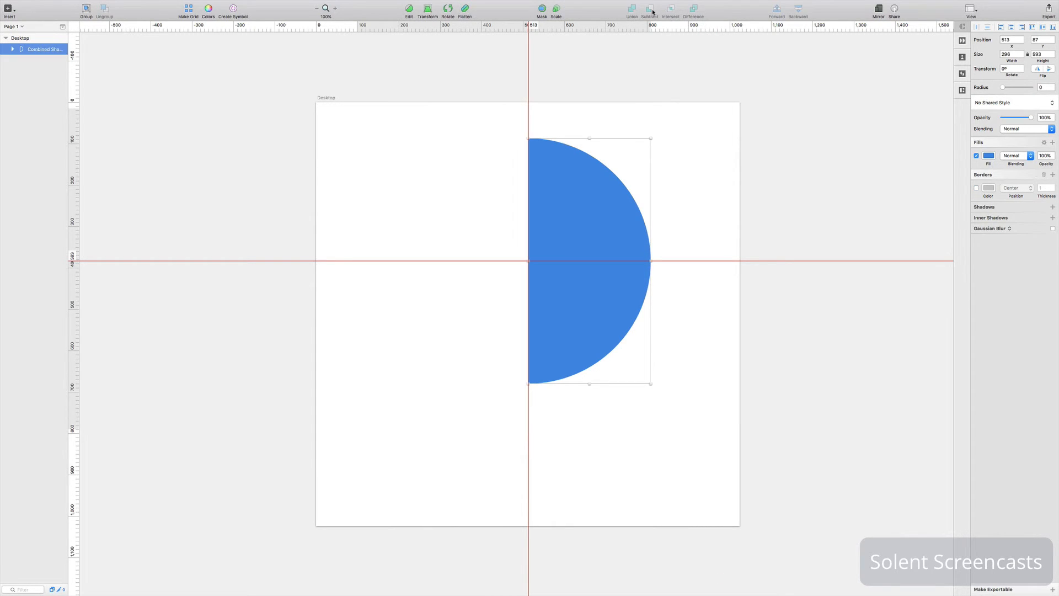
left_click(12, 49)
left_click(36, 64)
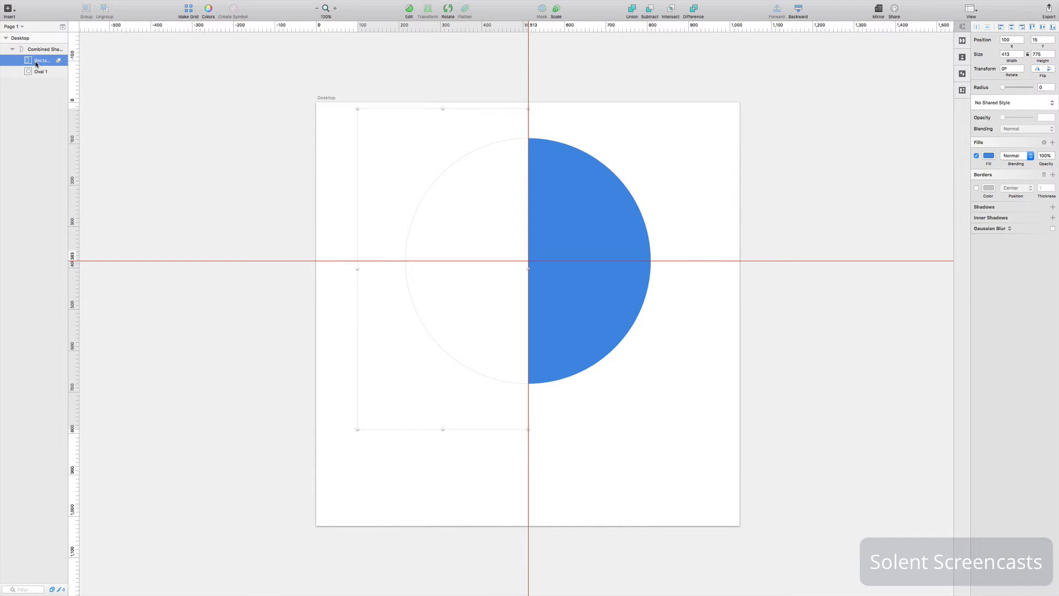
Nudge the subtracted rectangle slightly left and back to X 100 inside the combined shape.
key("Left")
key("Left")
key("Left")
key("Left")
key("Left")
key("Left")
key("Left")
key("Left")
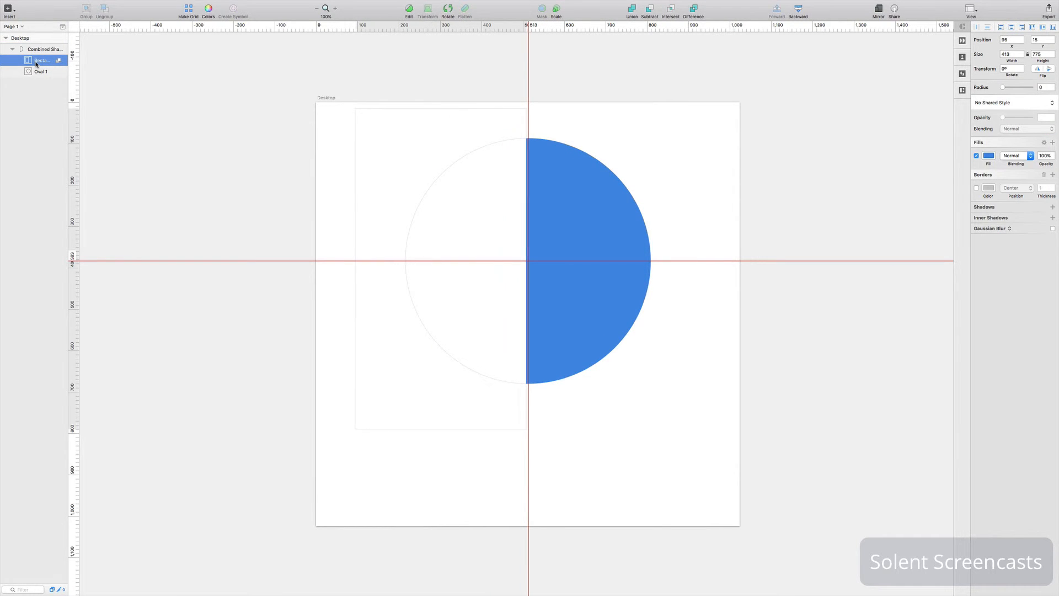
key("Right")
key("Right")
key("Right")
key("Right")
key("Right")
key("Right")
key("Right")
key("Right")
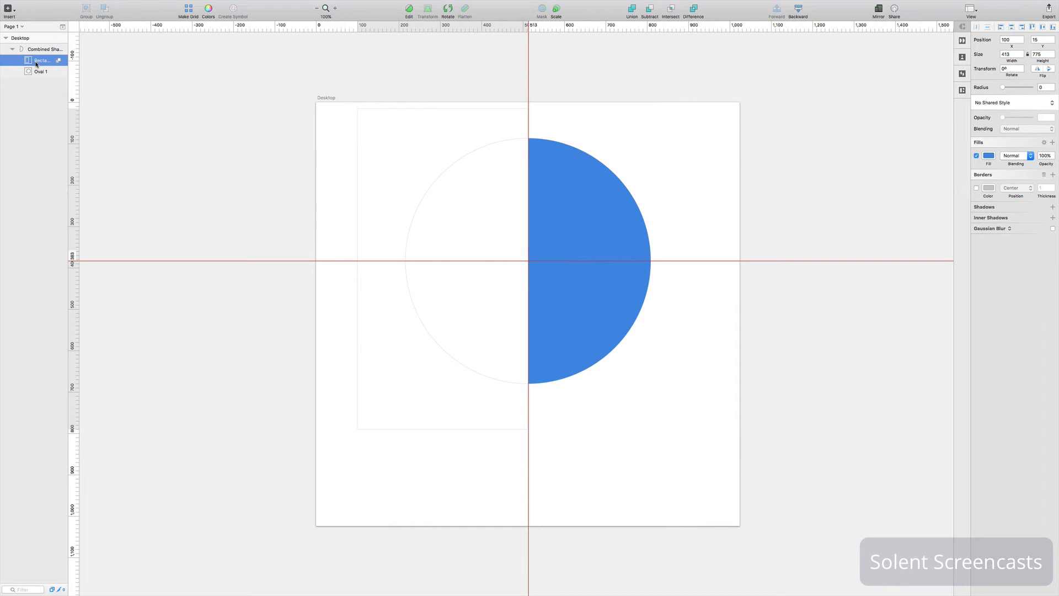
left_click(12, 50)
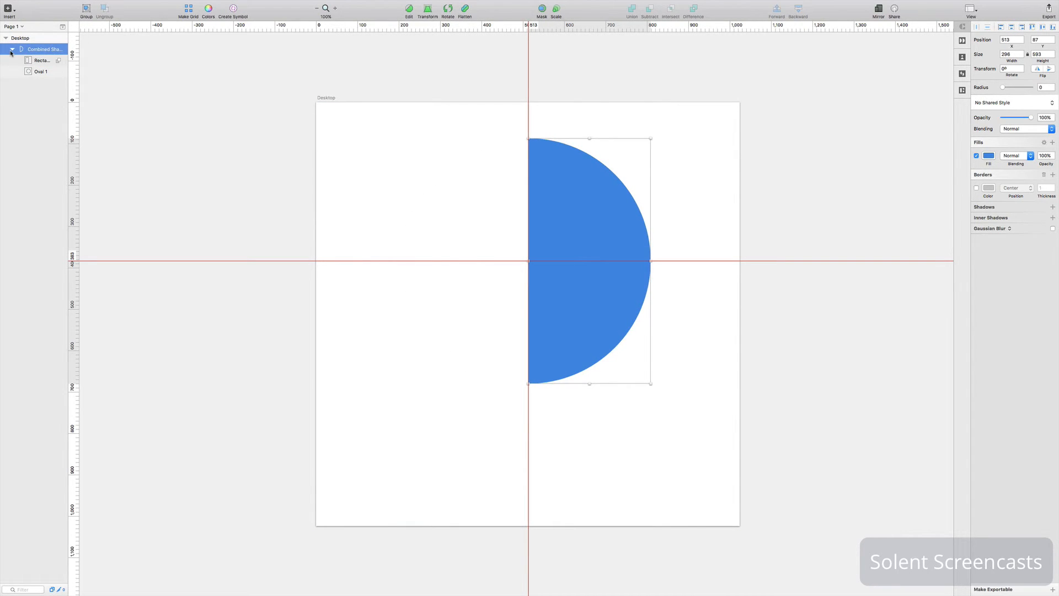
left_click(11, 51)
mouse_move(574, 269)
left_mouse_down()
mouse_move(676, 279)
mouse_move(577, 255)
mouse_move(577, 270)
left_mouse_up()
left_click(12, 49)
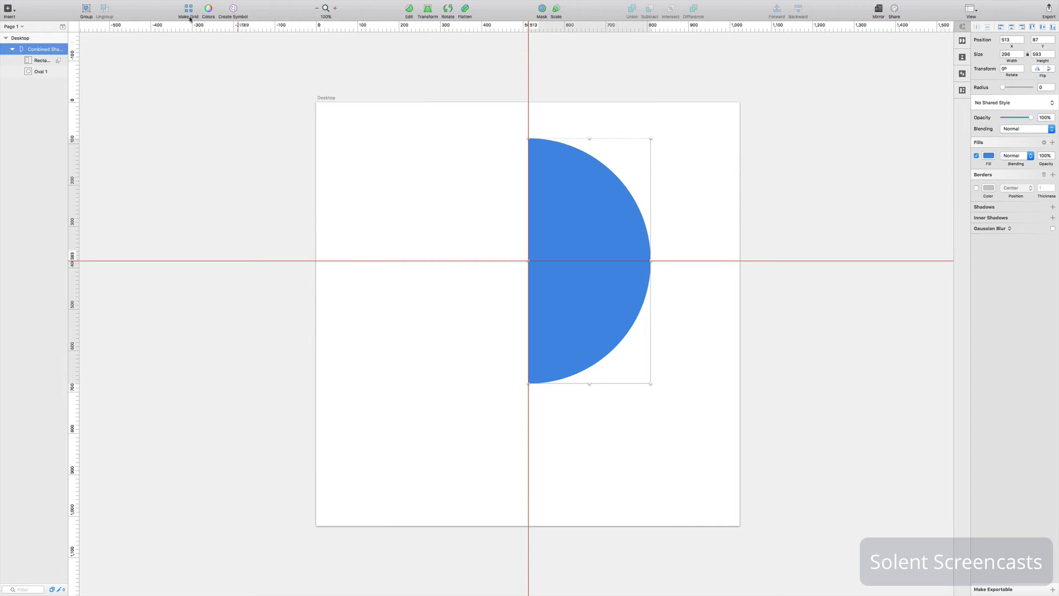
Draw a rectangle about 385 by 310 over the half circle's lower part, with its top edge on the horizontal guide.
left_click(15, 12)
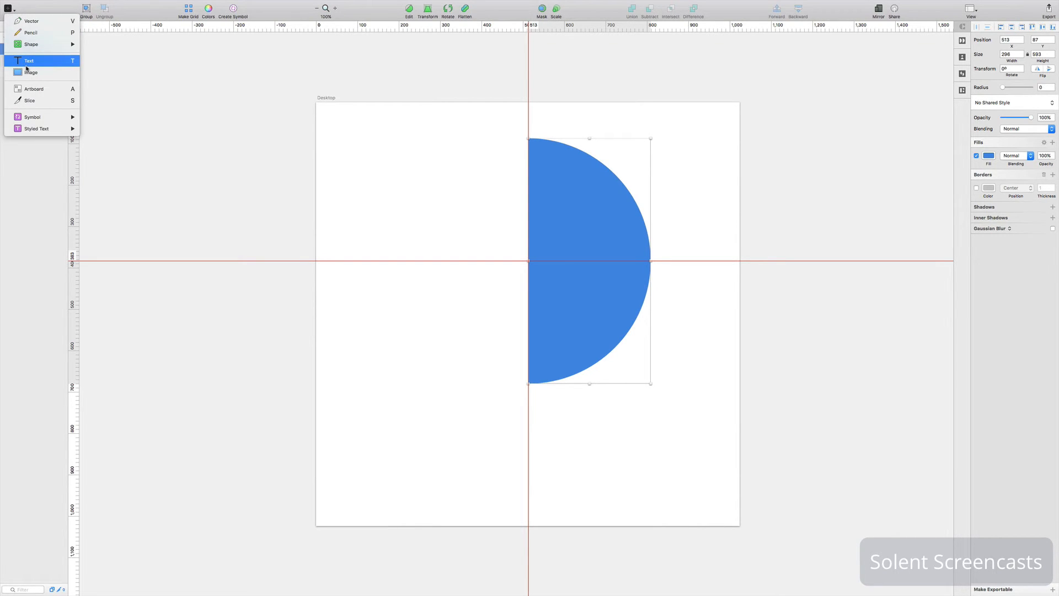
mouse_move(61, 45)
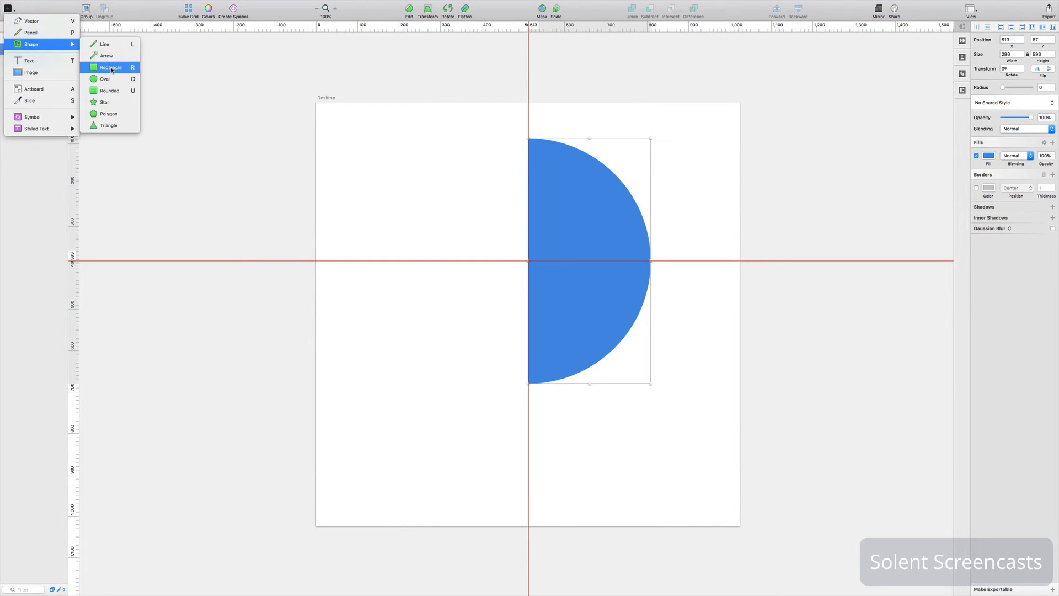
left_click(112, 68)
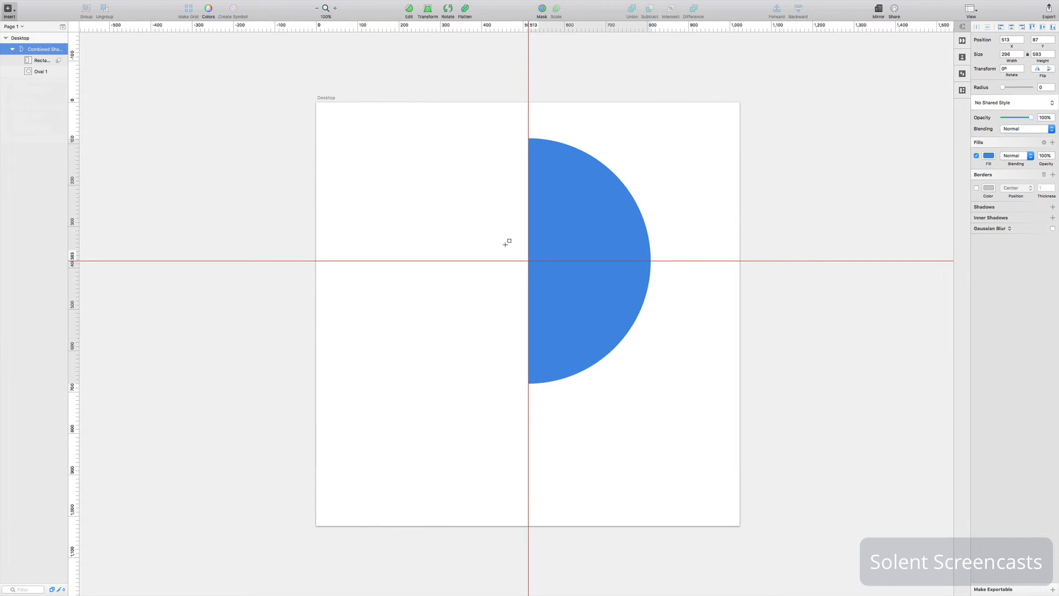
mouse_move(517, 260)
left_mouse_down()
mouse_move(645, 375)
mouse_move(677, 390)
left_mouse_up()
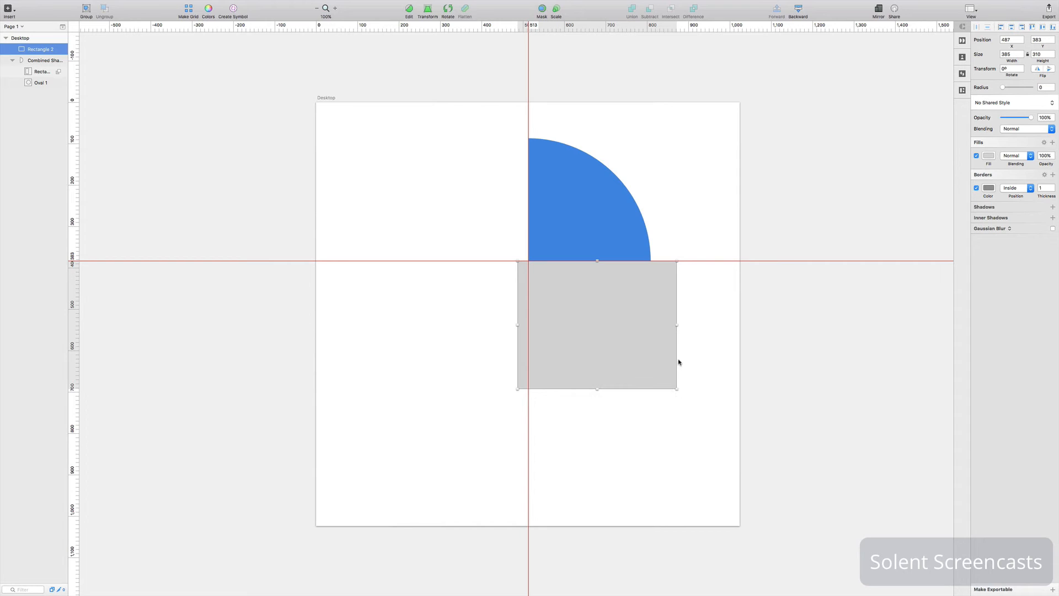
Subtract the new rectangle from the half circle to form a quarter circle.
left_click(623, 236, "shift")
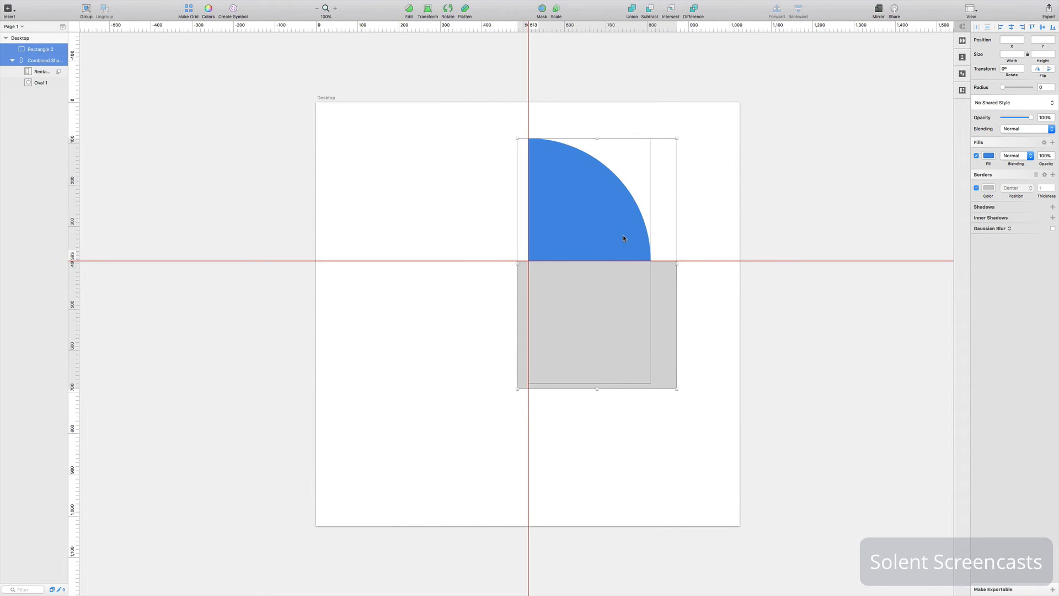
left_click(652, 15)
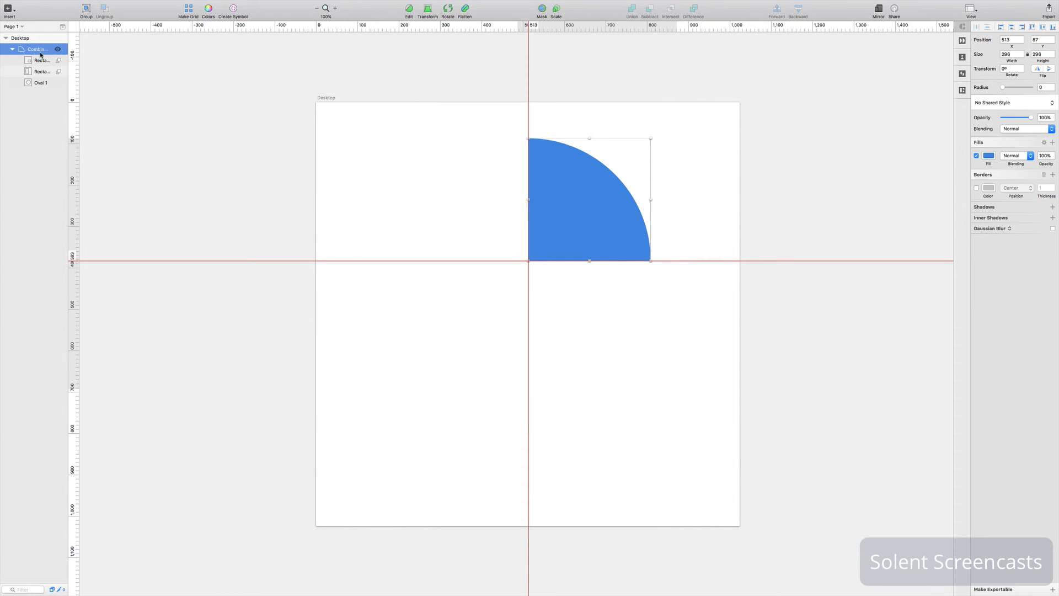
mouse_move(586, 229)
left_mouse_down()
mouse_move(524, 283)
mouse_move(657, 247)
mouse_move(601, 212)
mouse_move(590, 225)
left_mouse_up()
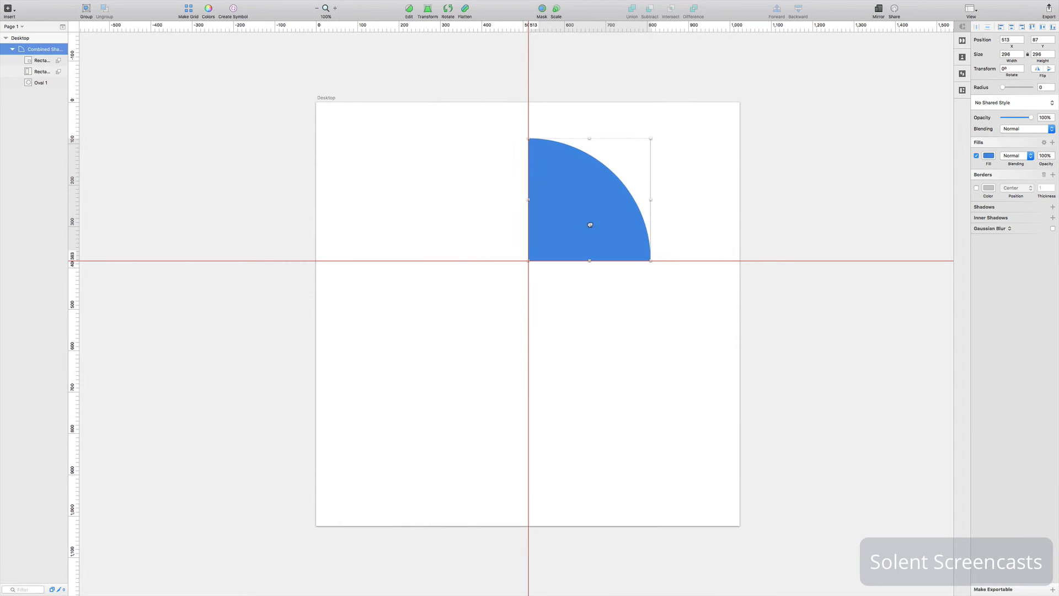
Examine the two rectangles and the oval that make up the quarter circle by selecting each component layer.
left_click(41, 60)
left_click(40, 75)
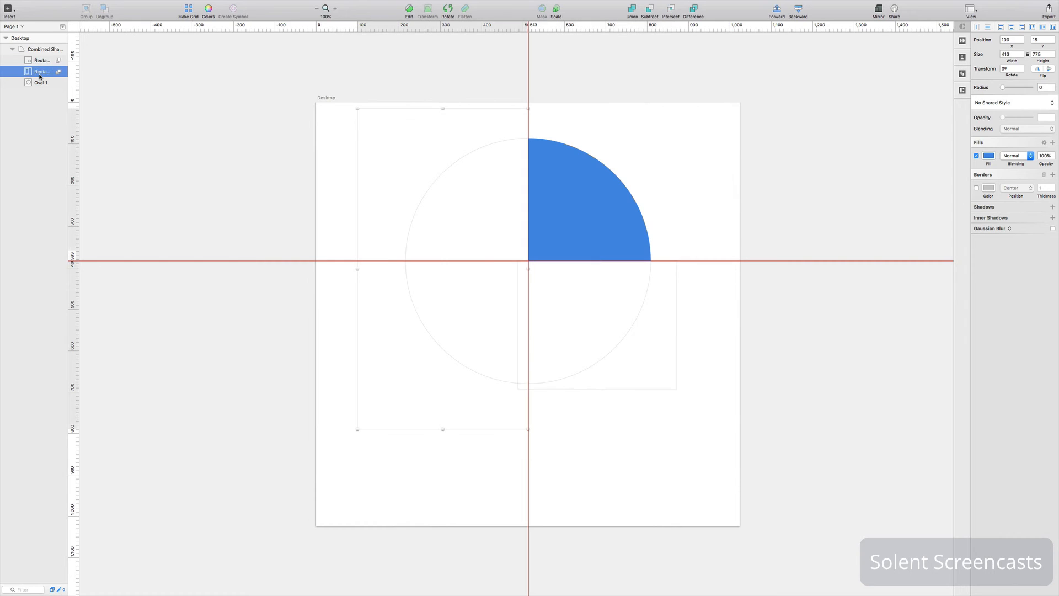
left_click(41, 93)
left_click(43, 82)
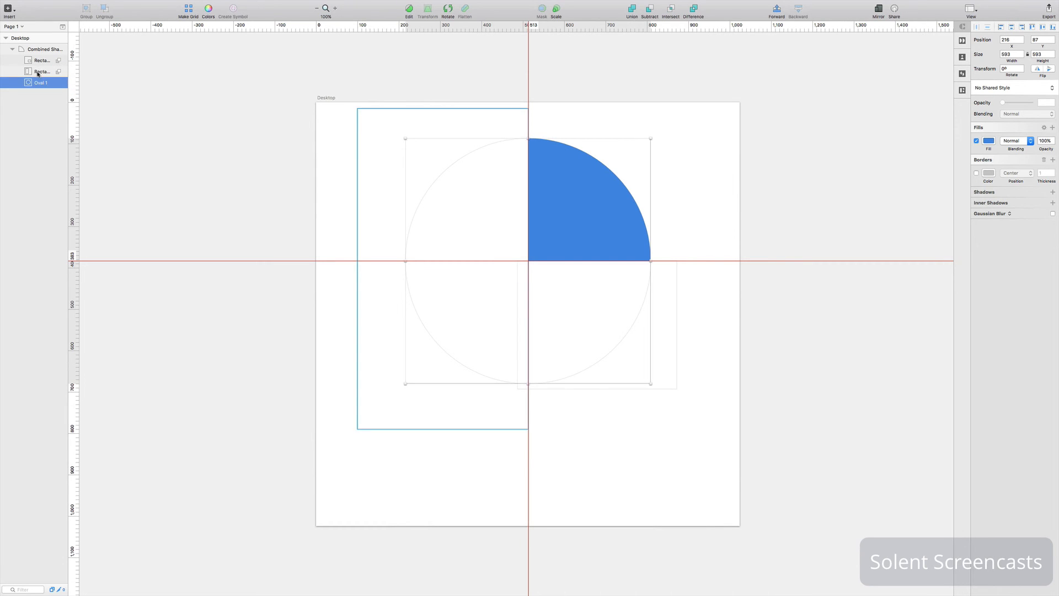
Flatten the quarter-circle combined shape into a single path.
left_click(41, 49)
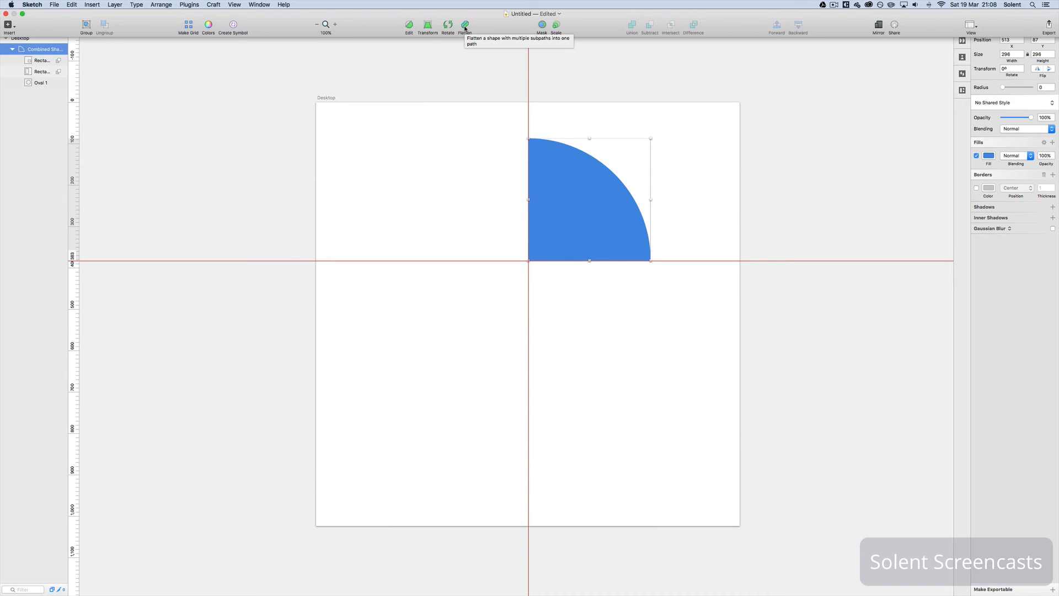
left_click(465, 28)
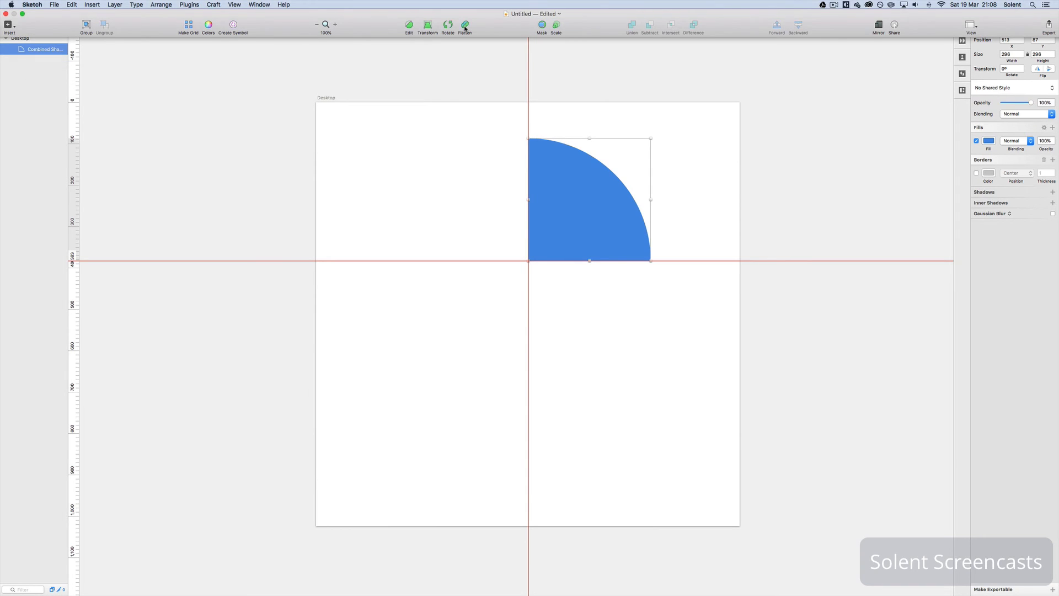
left_click(38, 57)
left_click(35, 50)
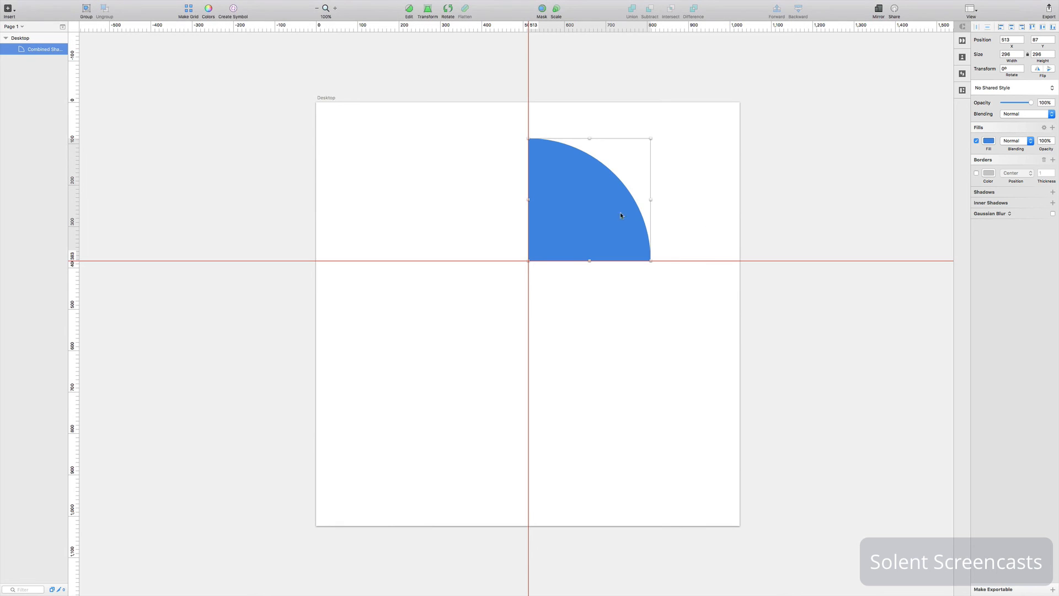
left_click_drag(620, 214, 589, 212)
mouse_move(582, 206)
left_mouse_down()
mouse_move(523, 208)
mouse_move(606, 203)
mouse_move(586, 208)
left_mouse_up()
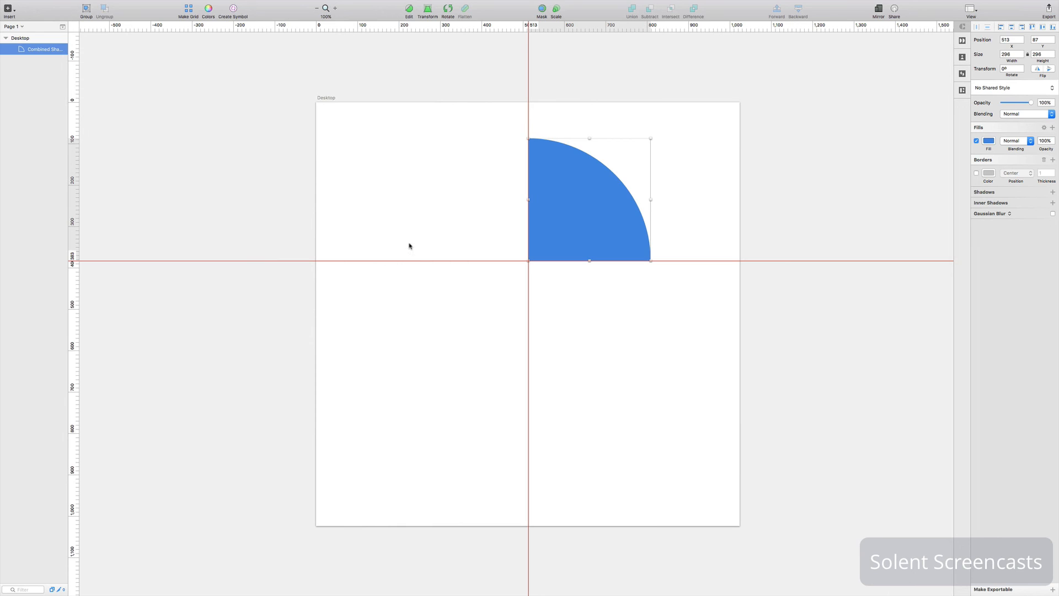